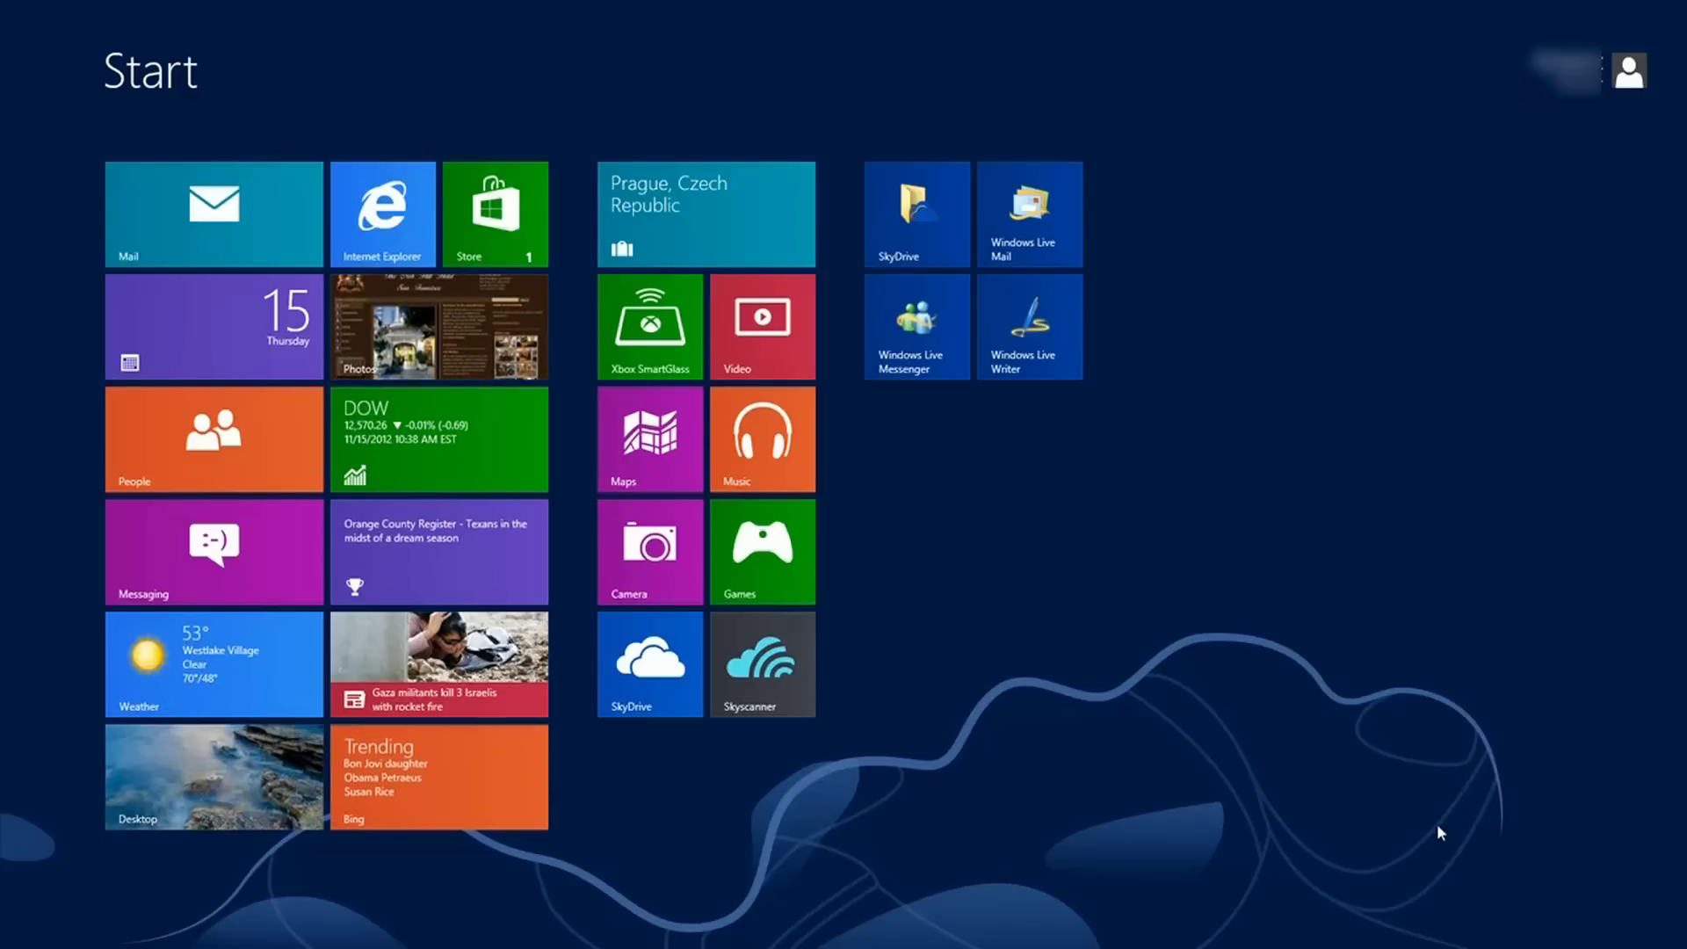
- On the desktop, open Libraries, then open Computer in a second window and arrange both
{"action": "left_click", "coordinate": [179, 758]}
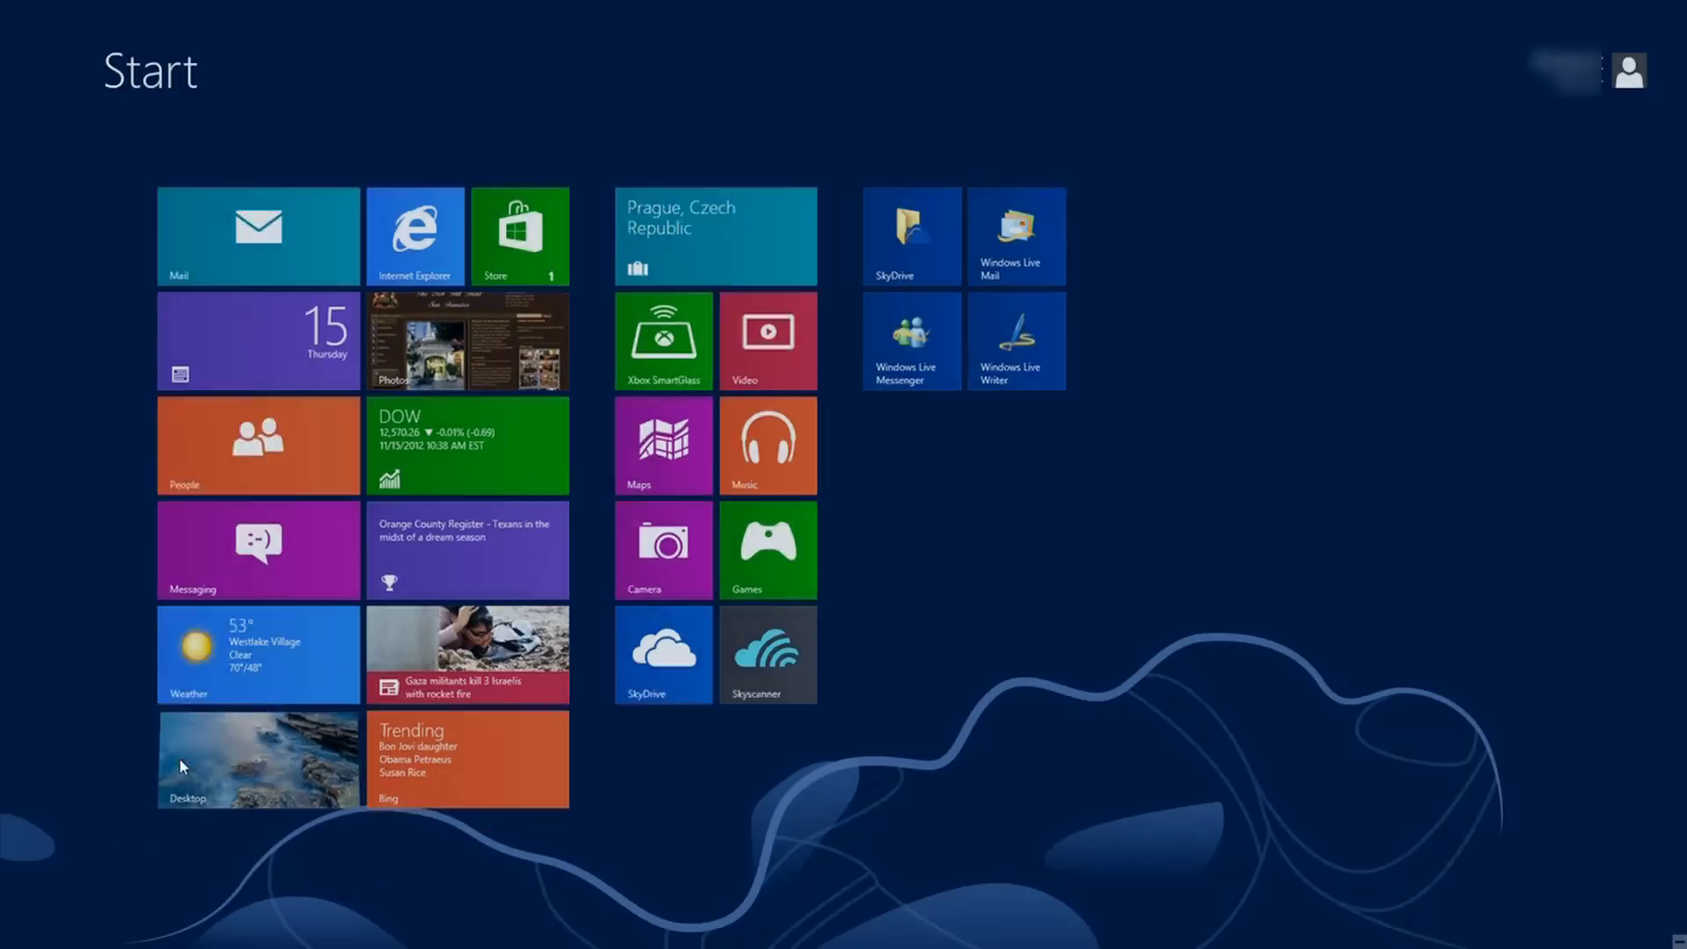
{"action": "left_click", "coordinate": [106, 941]}
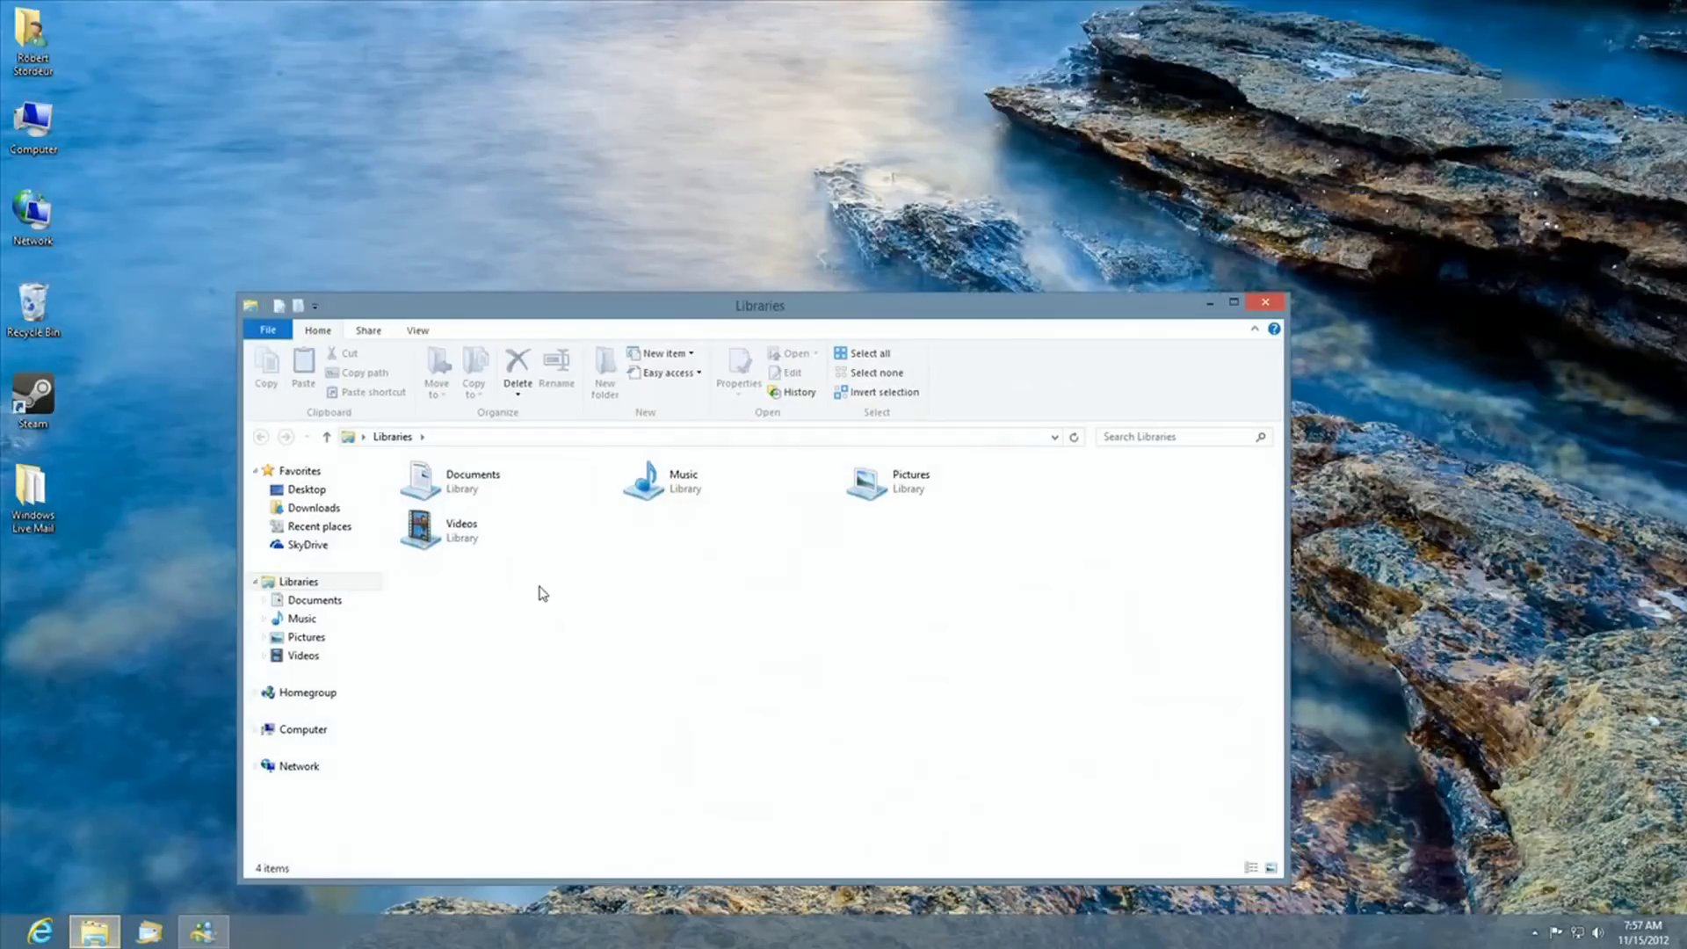
{"action": "left_click_drag", "start_coordinate": [671, 287], "coordinate": [567, 117]}
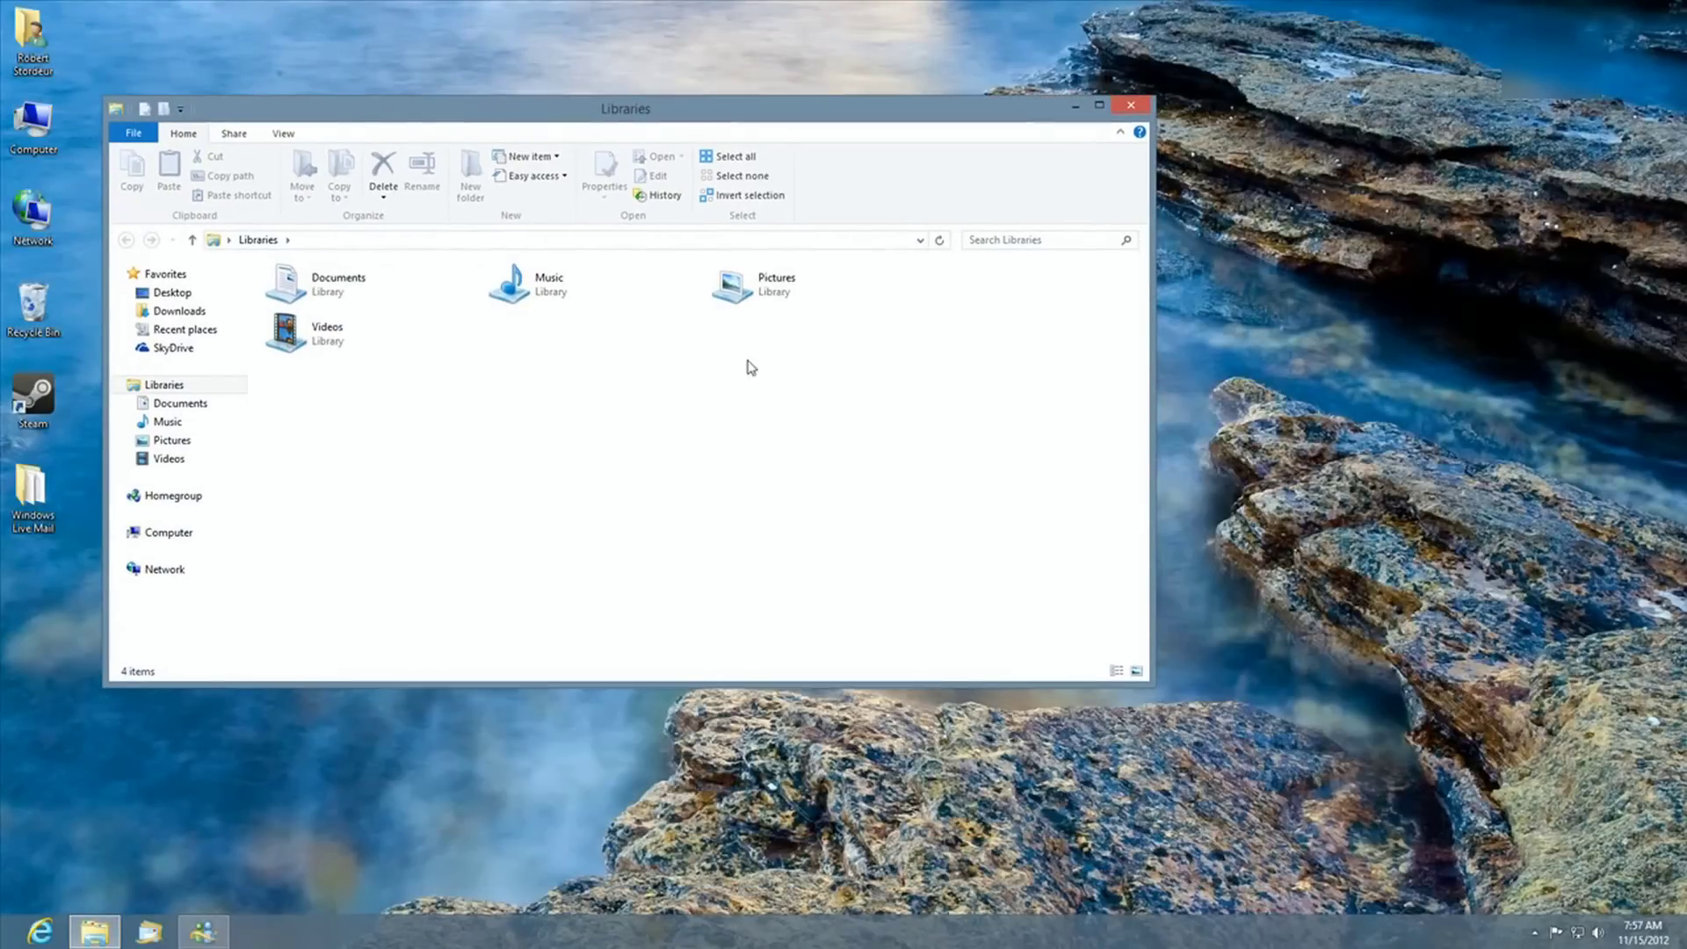
{"action": "right_click", "coordinate": [175, 530]}
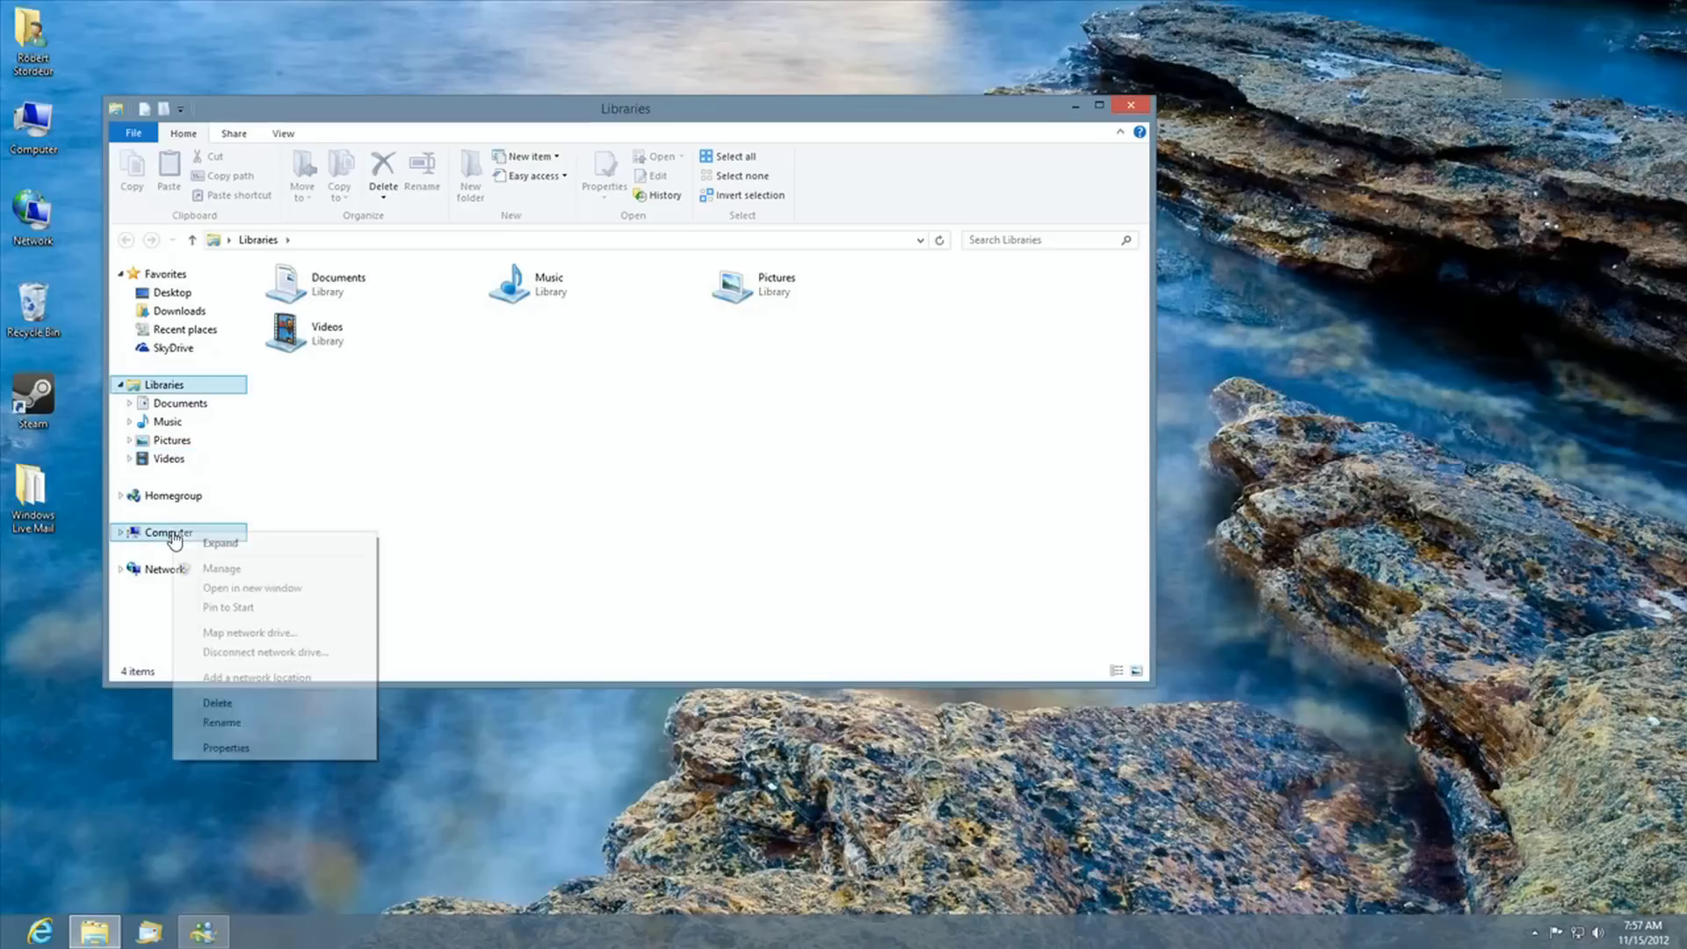
{"action": "left_click", "coordinate": [268, 588]}
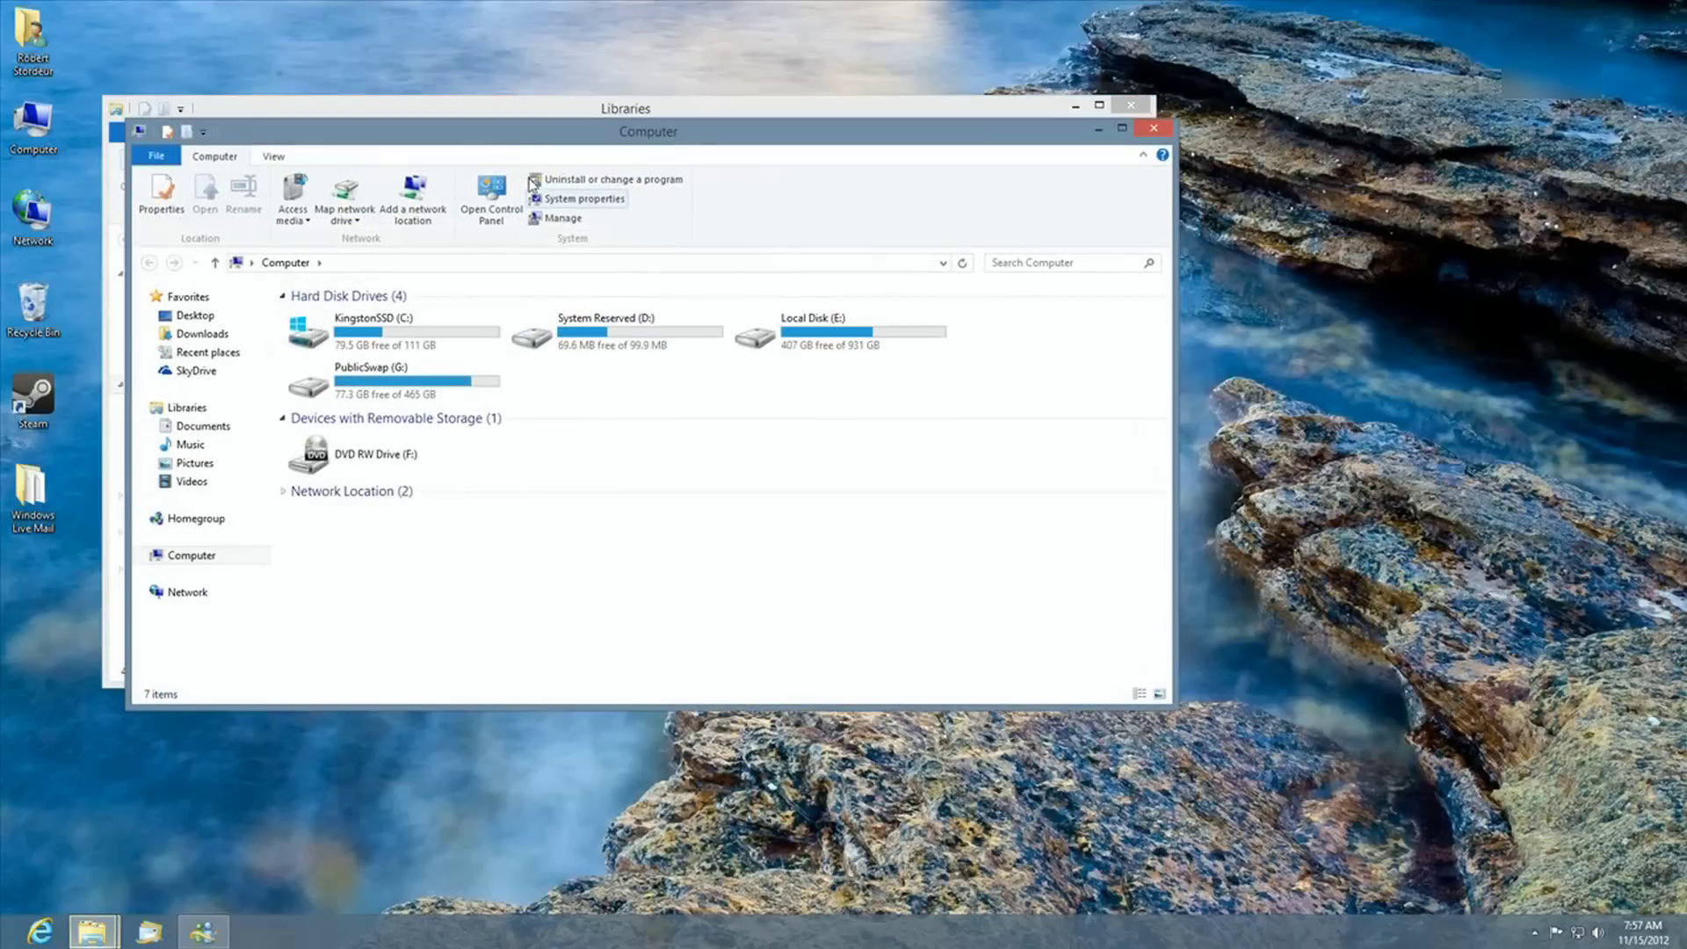
{"action": "left_click_drag", "start_coordinate": [494, 106], "coordinate": [814, 283]}
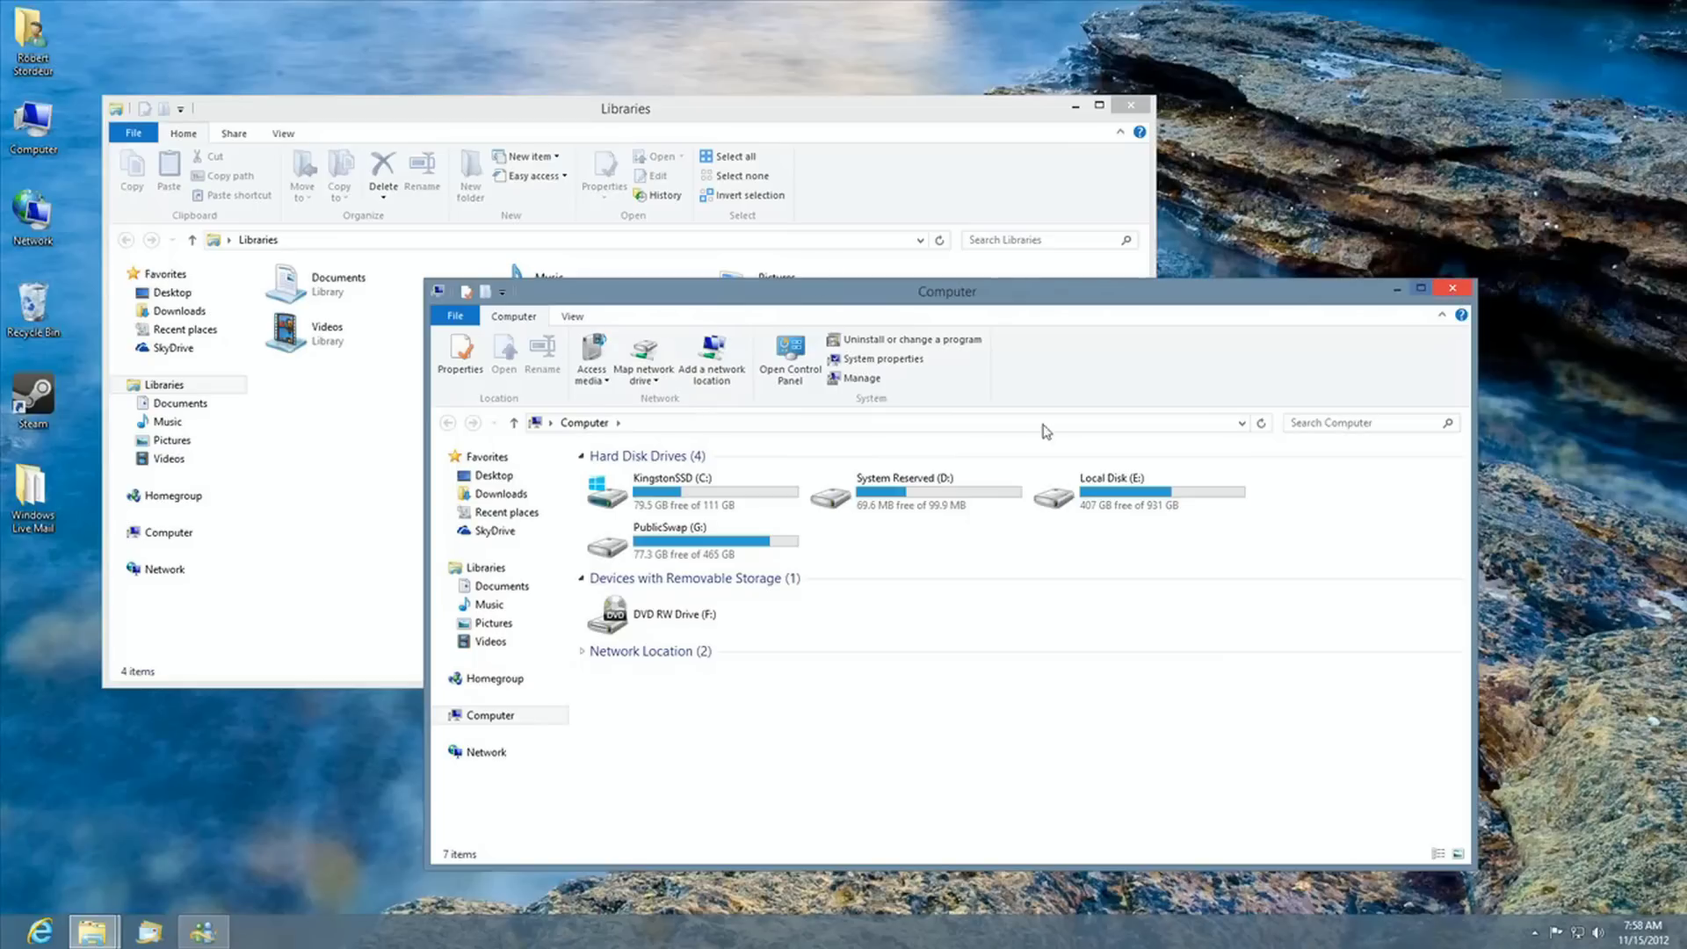
- Leave Bing Finance's DOW chart and go back to the Start screen
{"action": "left_click", "coordinate": [26, 923]}
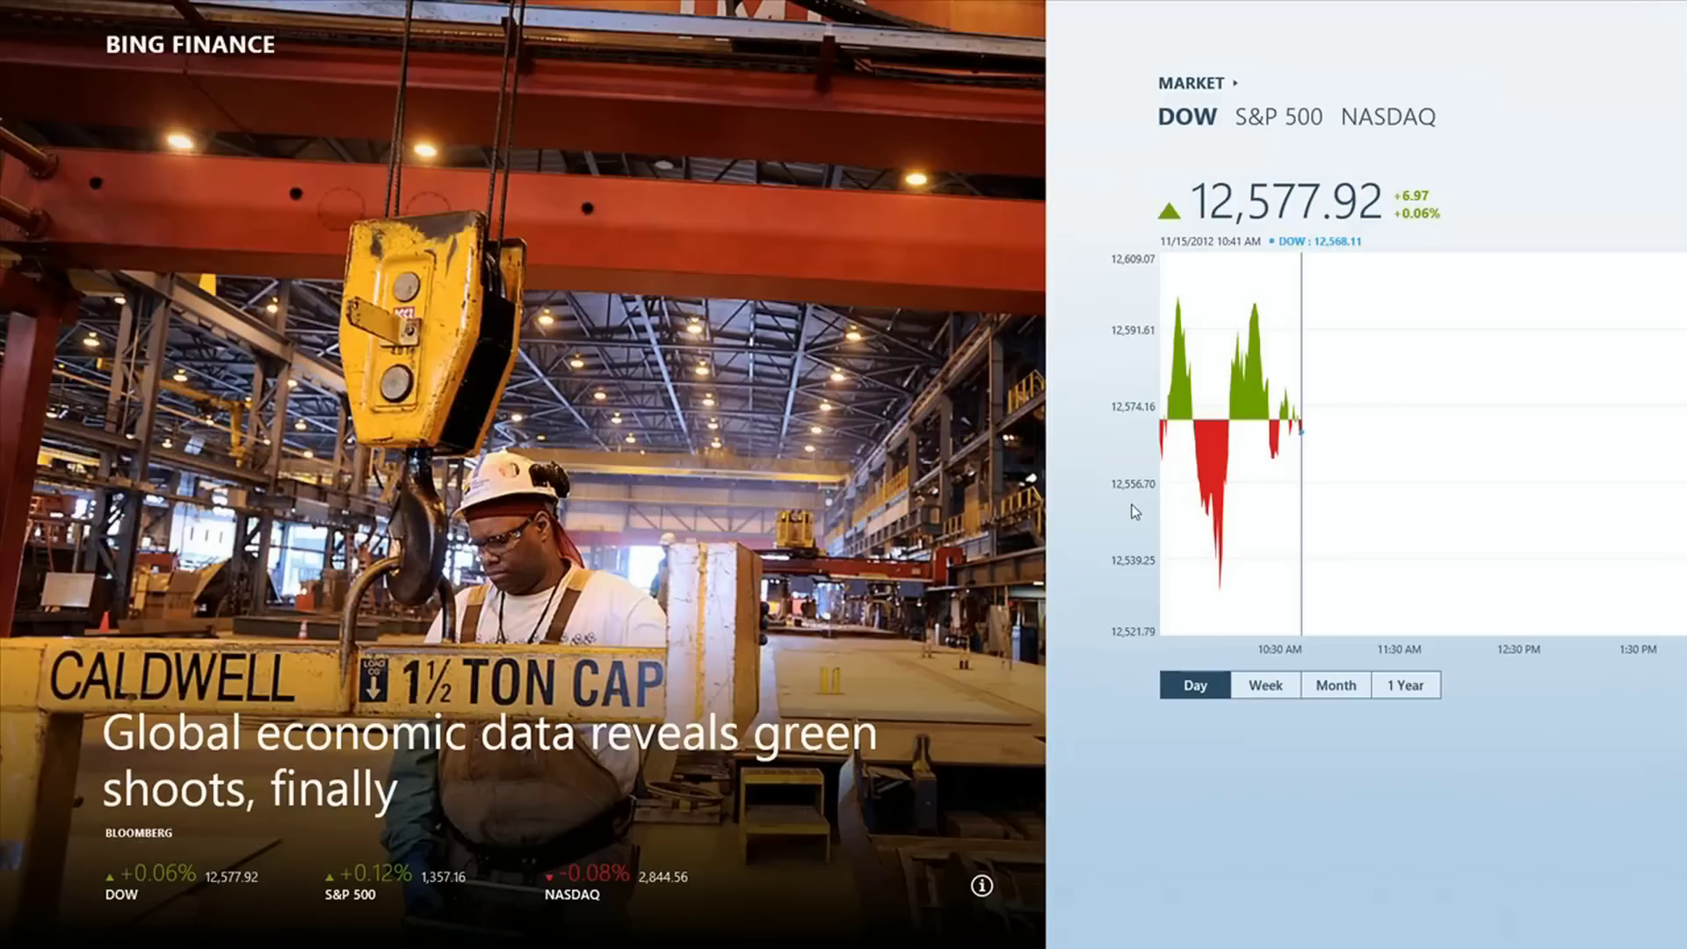
- Launch Weather for Westlake Village, then Alt+Tab through Finance, Weather and the desktop
{"action": "left_click", "coordinate": [4, 945]}
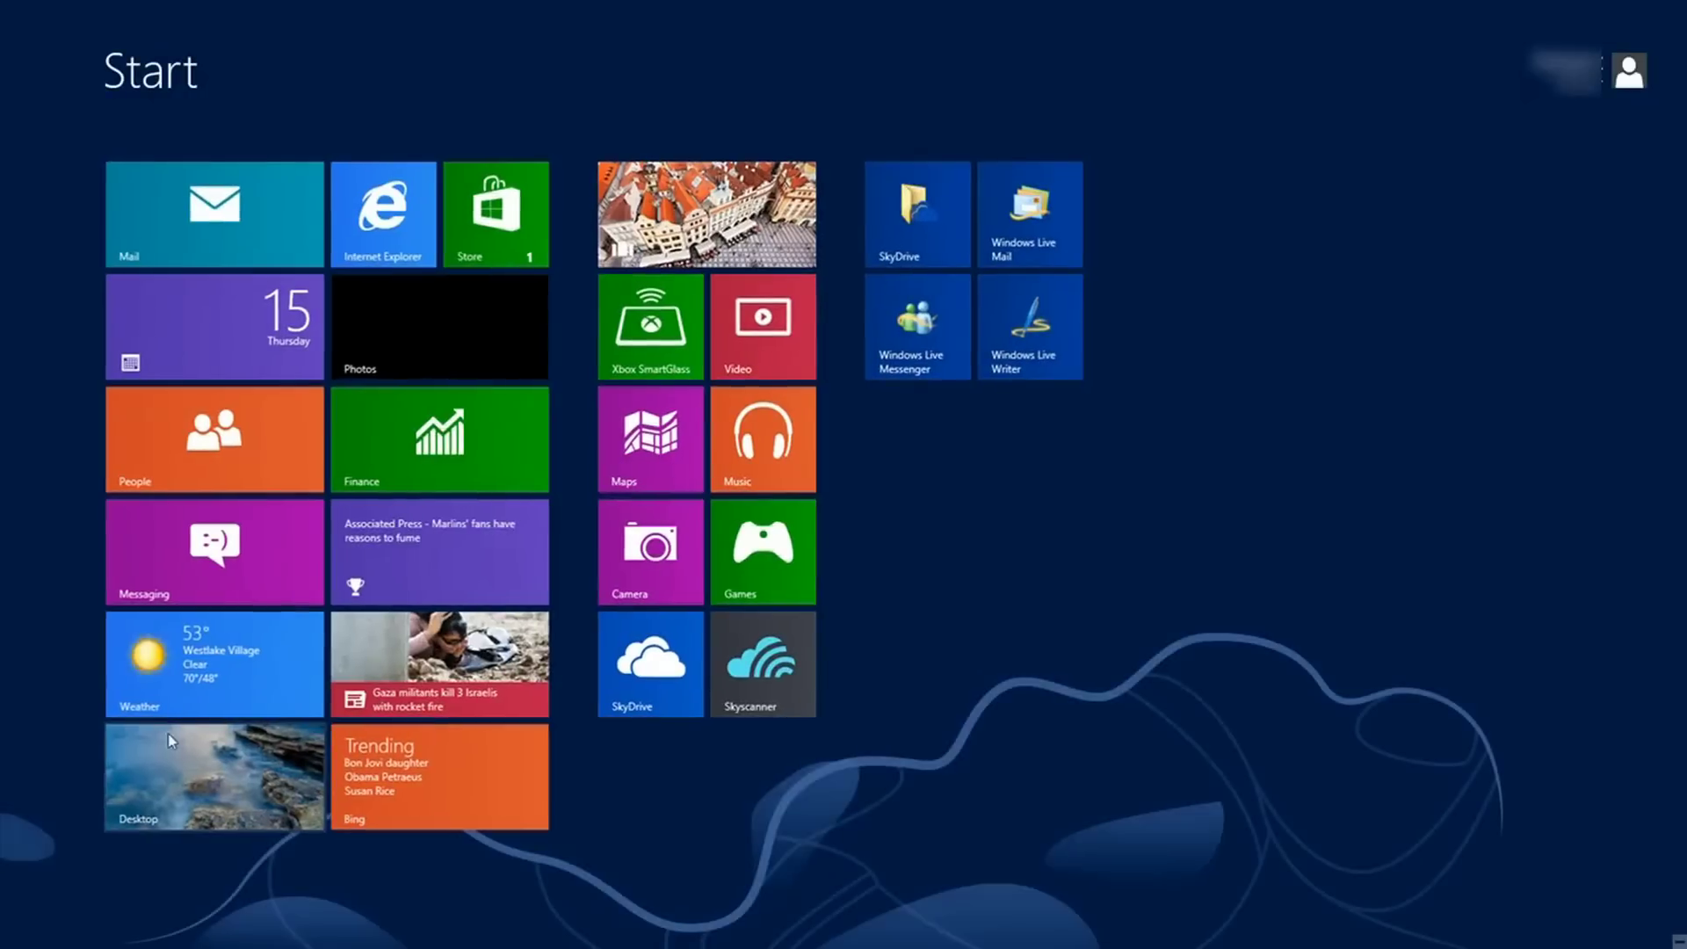
{"action": "left_click", "coordinate": [175, 667]}
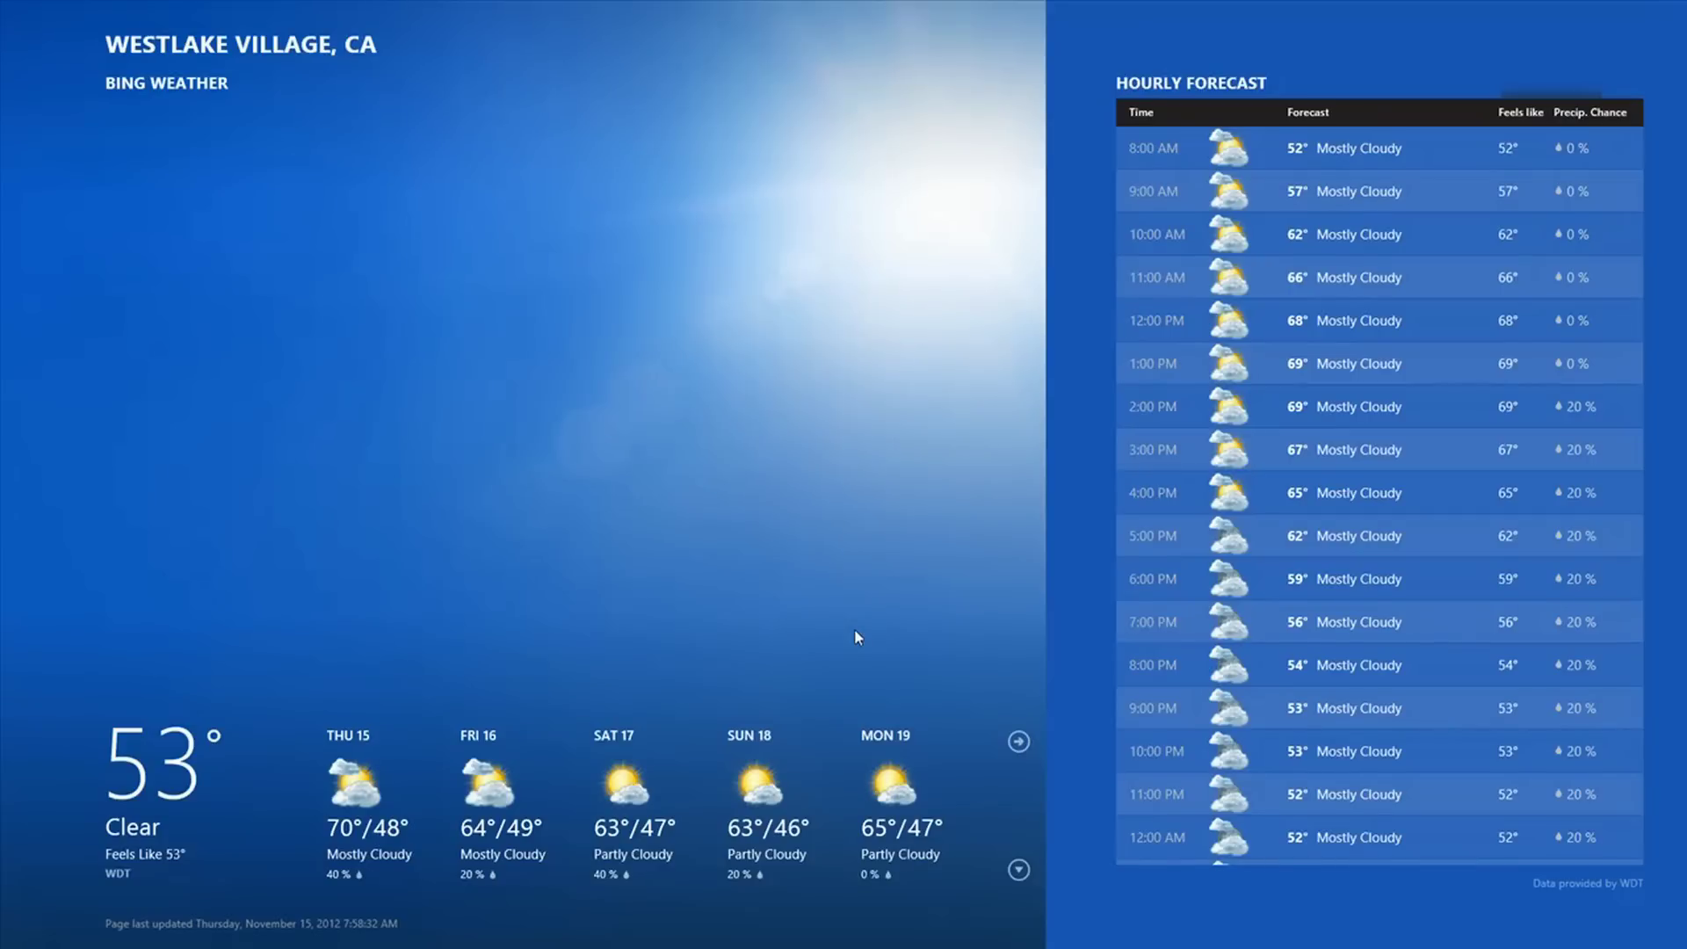
{"action": "key", "text": "alt+Tab"}
{"action": "key", "text": "alt+Tab"}
{"action": "key", "text": "alt+Tab"}
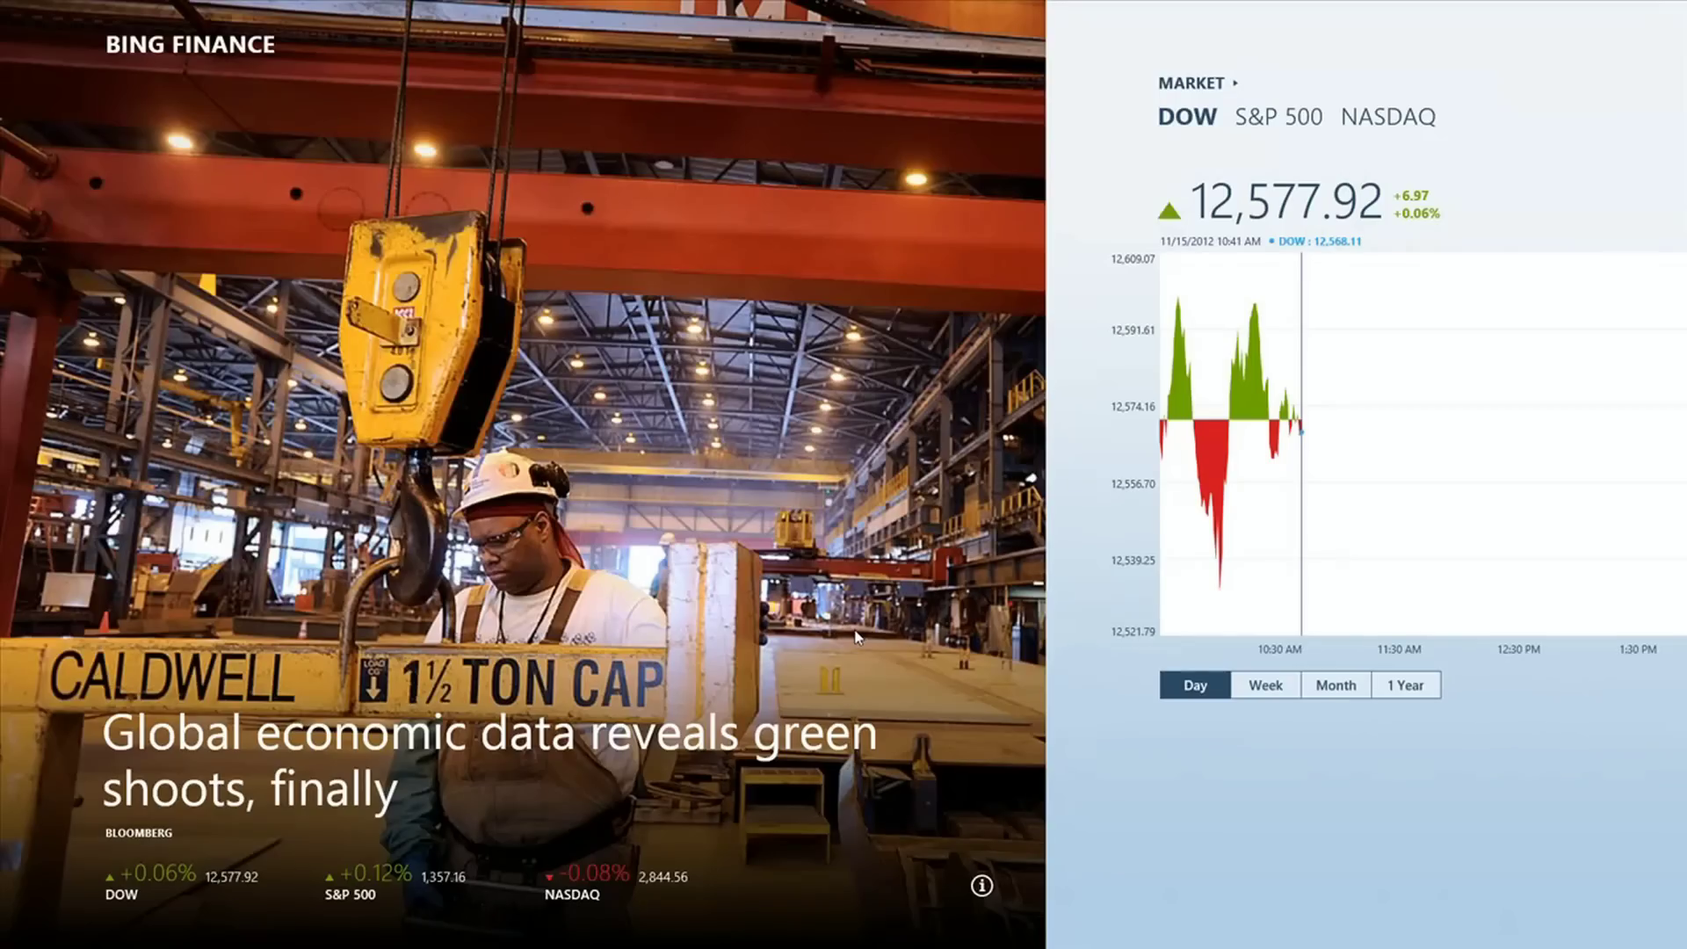
{"action": "key", "text": "alt+Tab"}
{"action": "key", "text": "alt+Tab"}
{"action": "key", "text": "alt+Tab"}
{"action": "key", "text": "alt+Tab"}
{"action": "key", "text": "alt+Tab"}
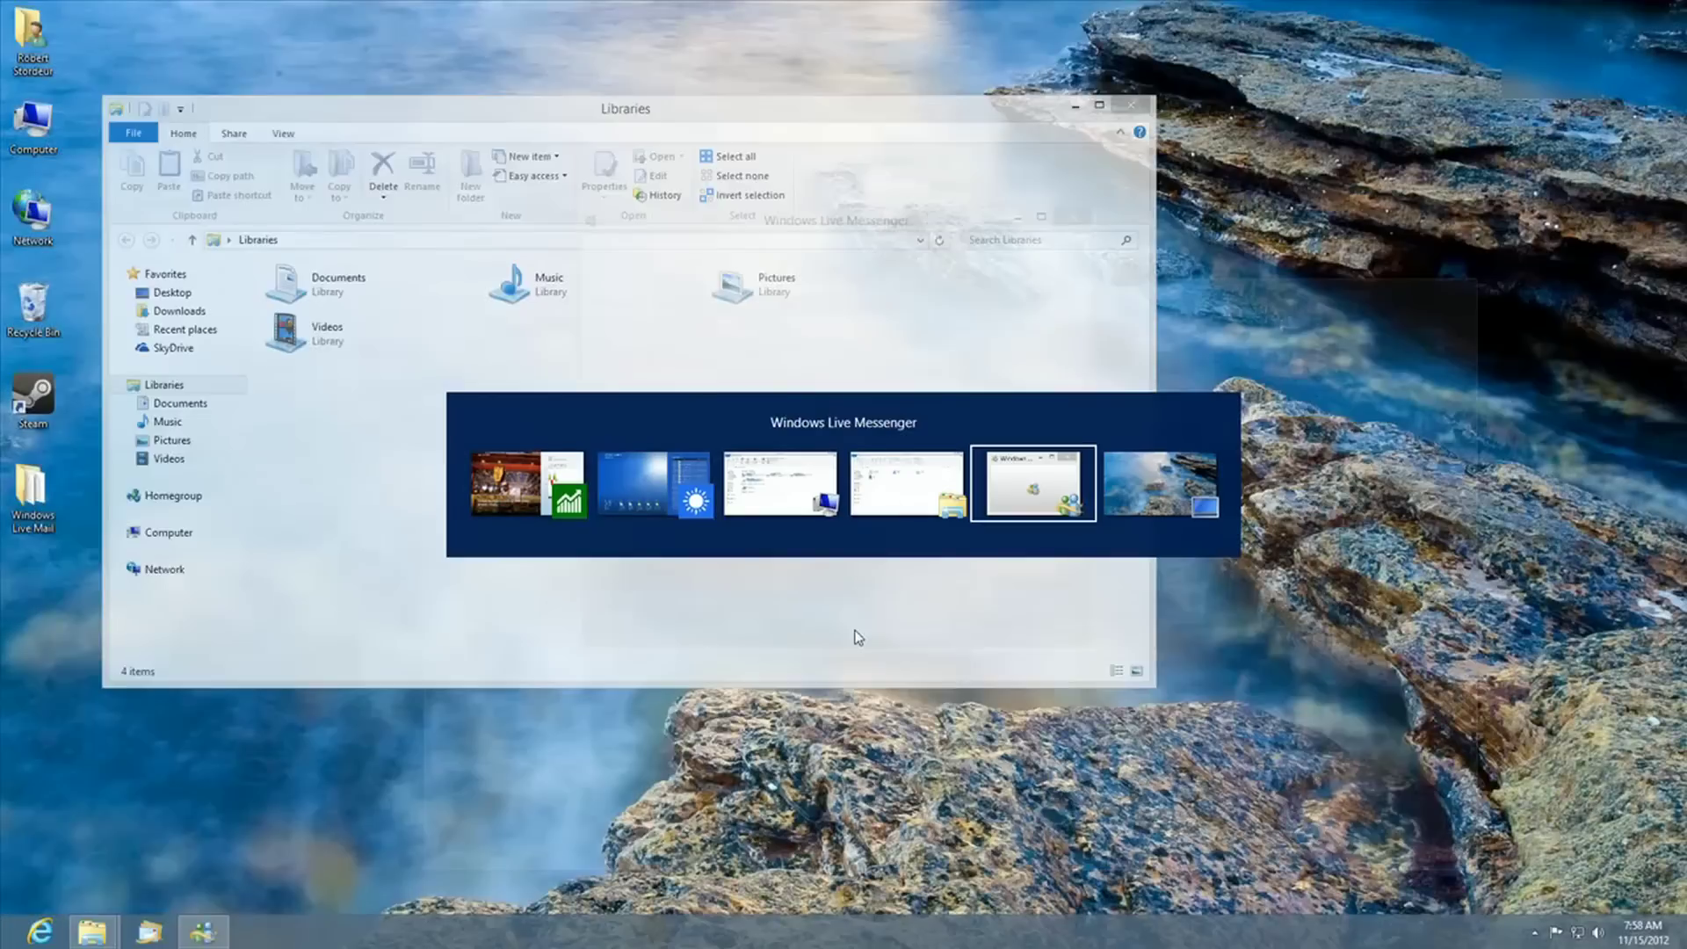
{"action": "key", "text": "alt+Tab"}
{"action": "key", "text": "alt+Tab"}
{"action": "key", "text": "alt+Tab"}
{"action": "key", "text": "alt+Tab"}
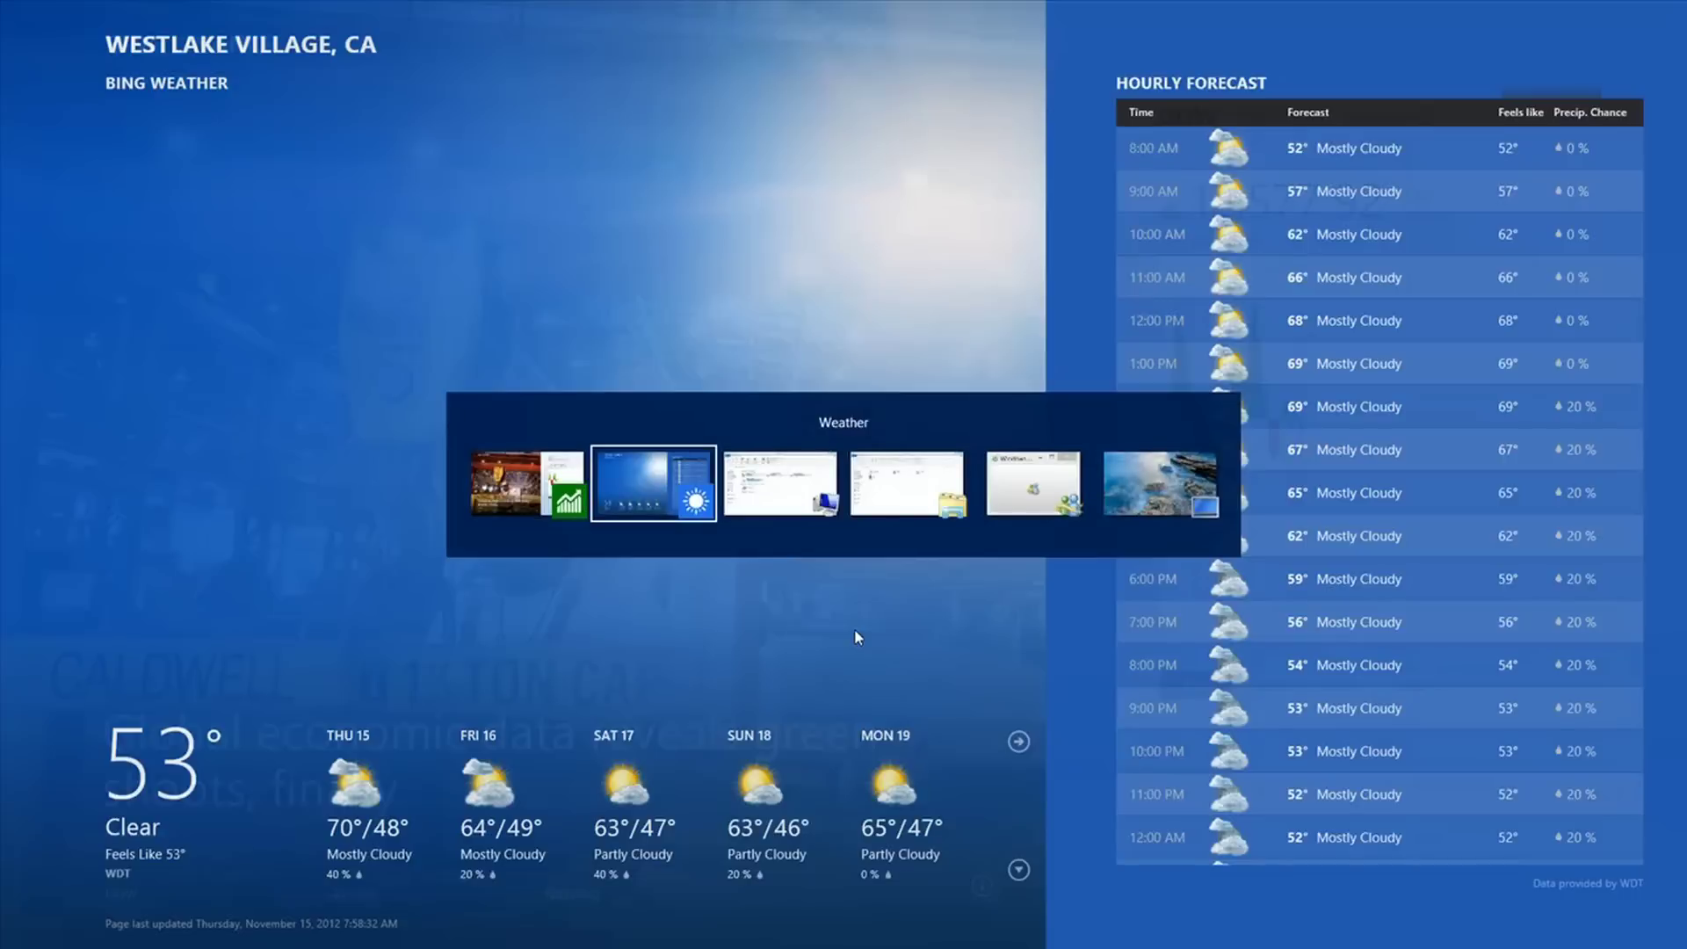
{"action": "key", "text": "alt+Tab"}
{"action": "key", "text": "alt+Tab"}
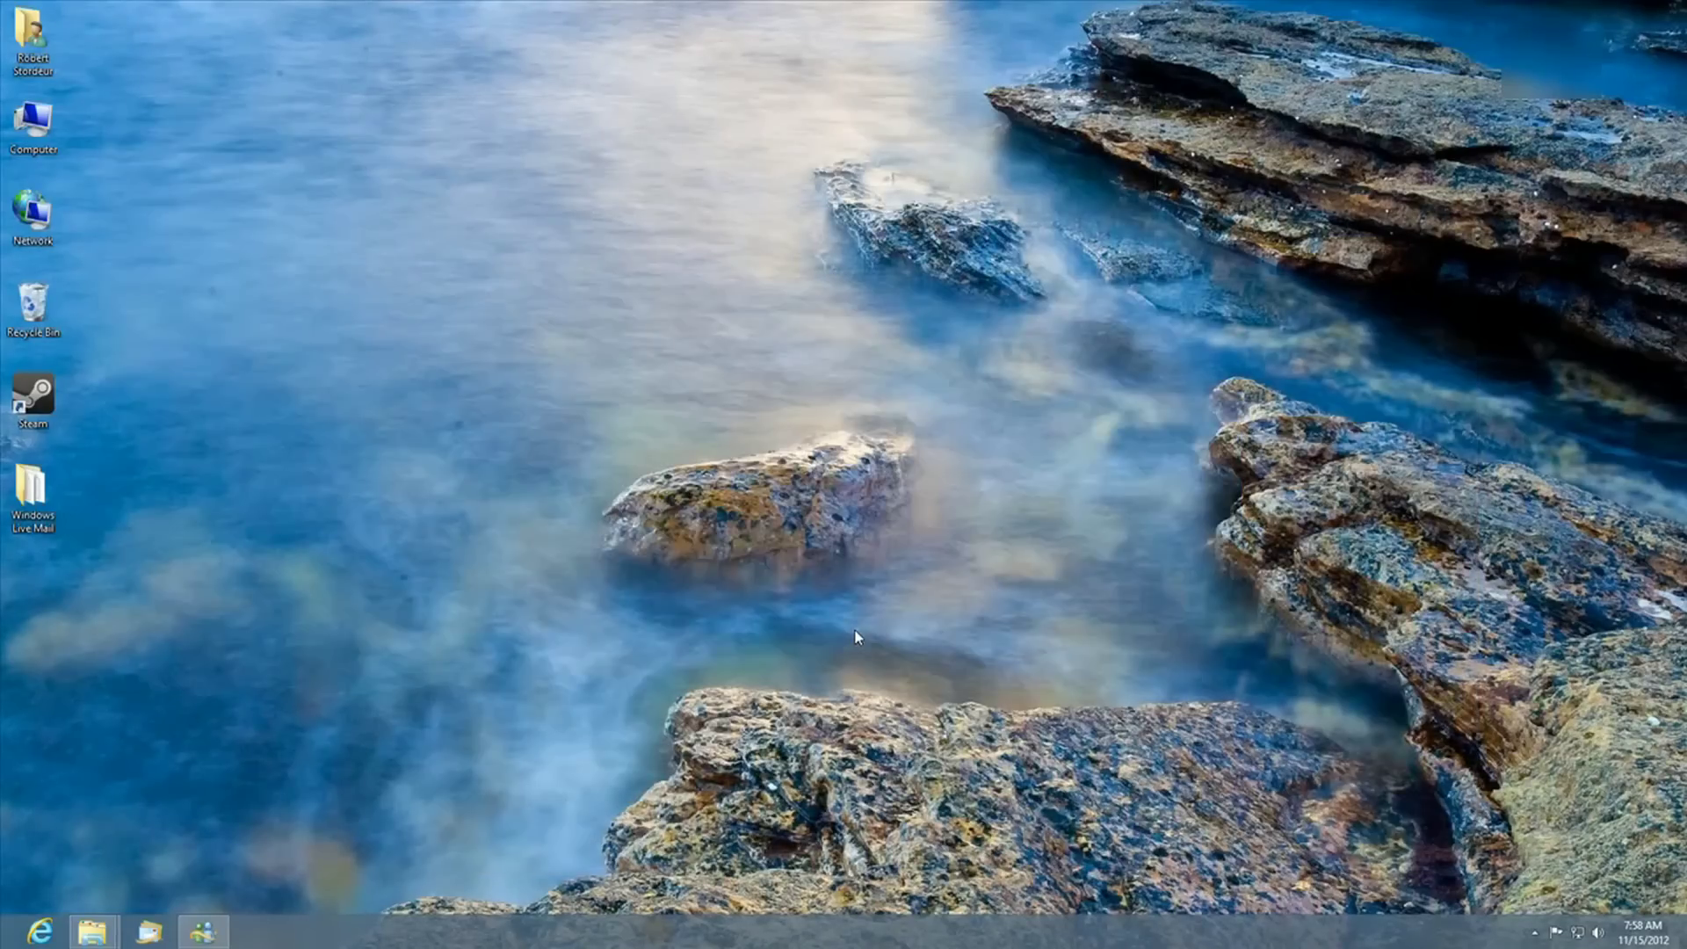
- Cycle back to Finance and the desktop, open and close desktop Internet Explorer, then return to Start
{"action": "key", "text": "alt+Tab"}
{"action": "key", "text": "alt+Tab"}
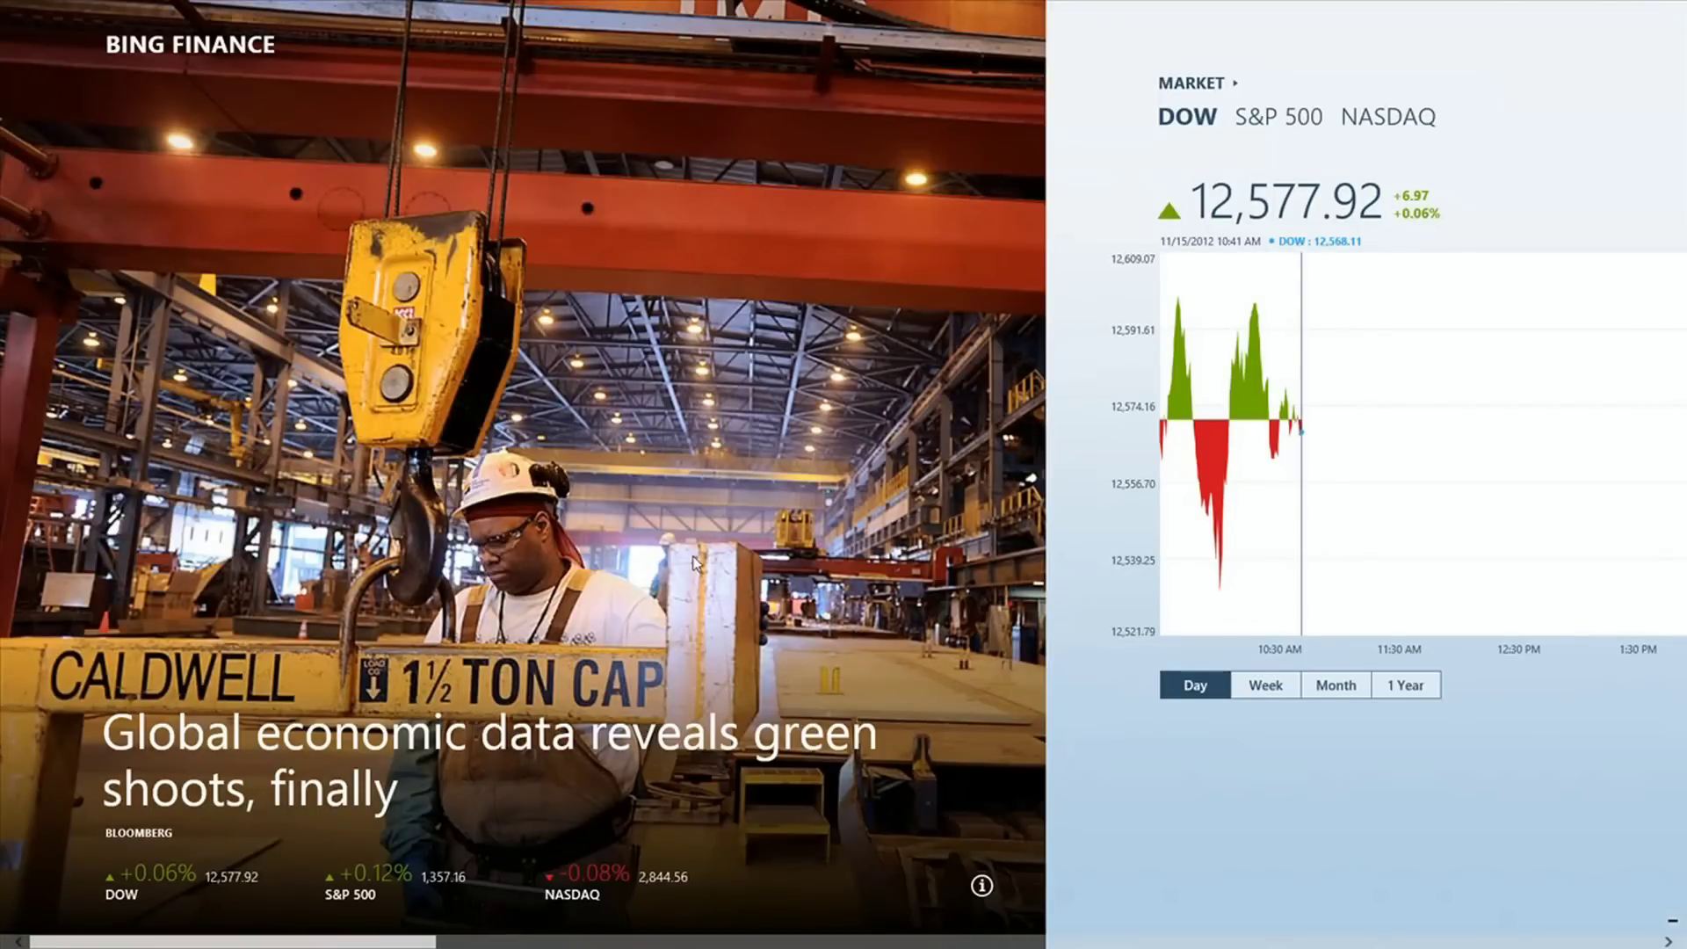
{"action": "key", "text": "super+Tab"}
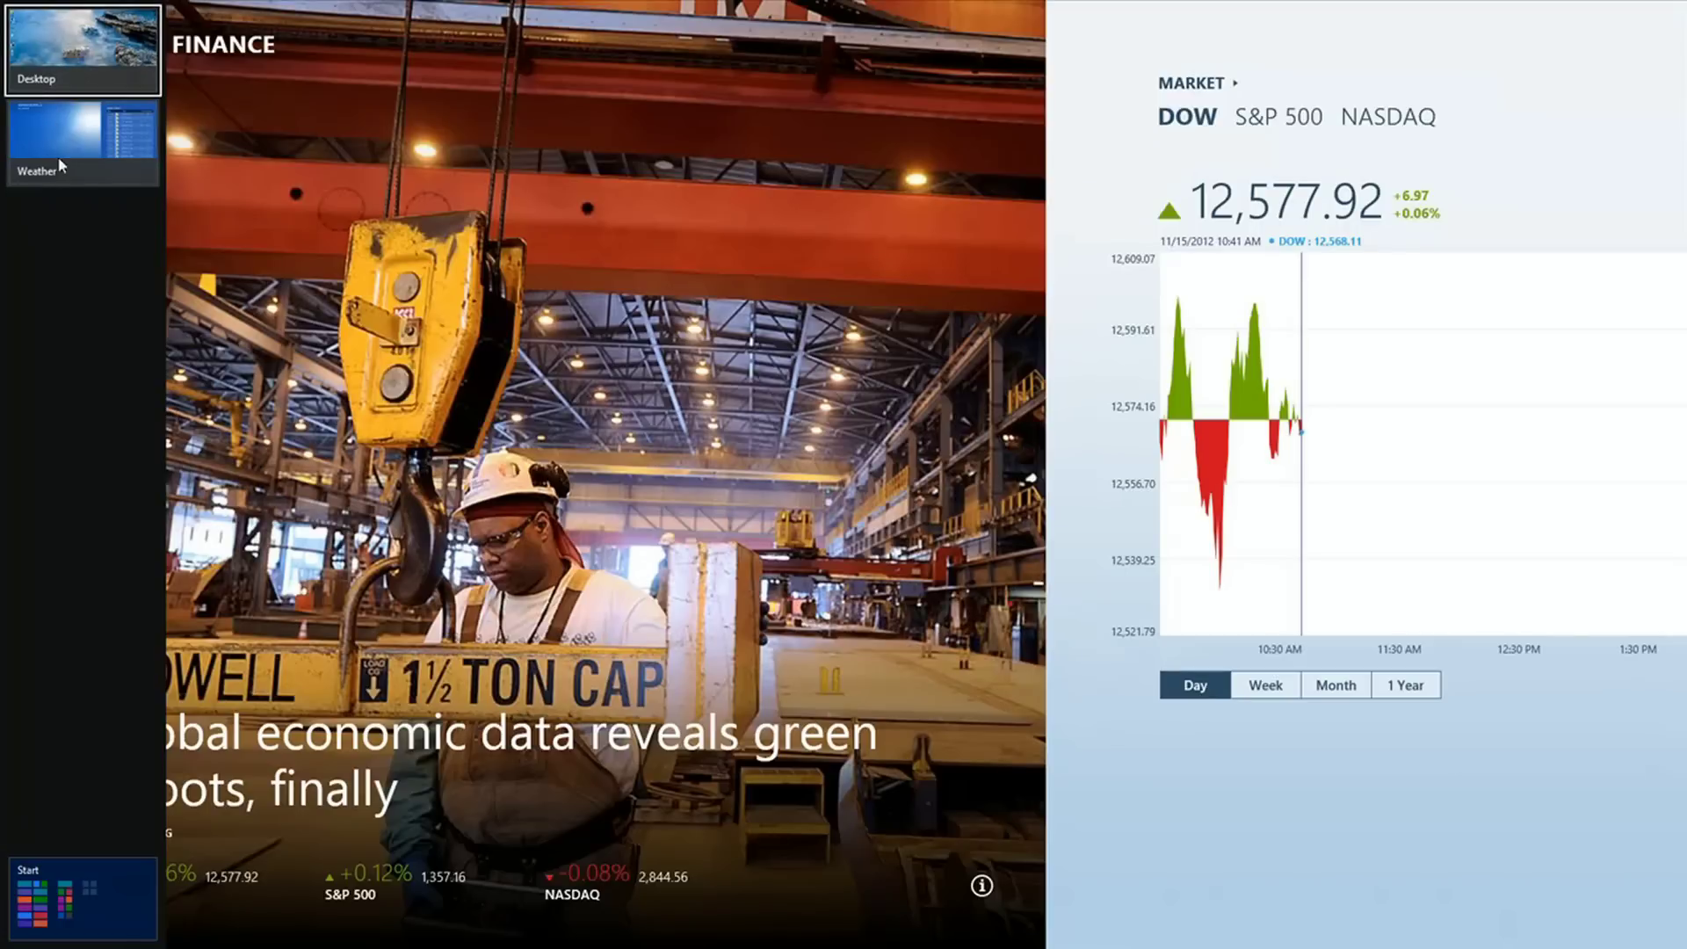
{"action": "key", "text": "super+d"}
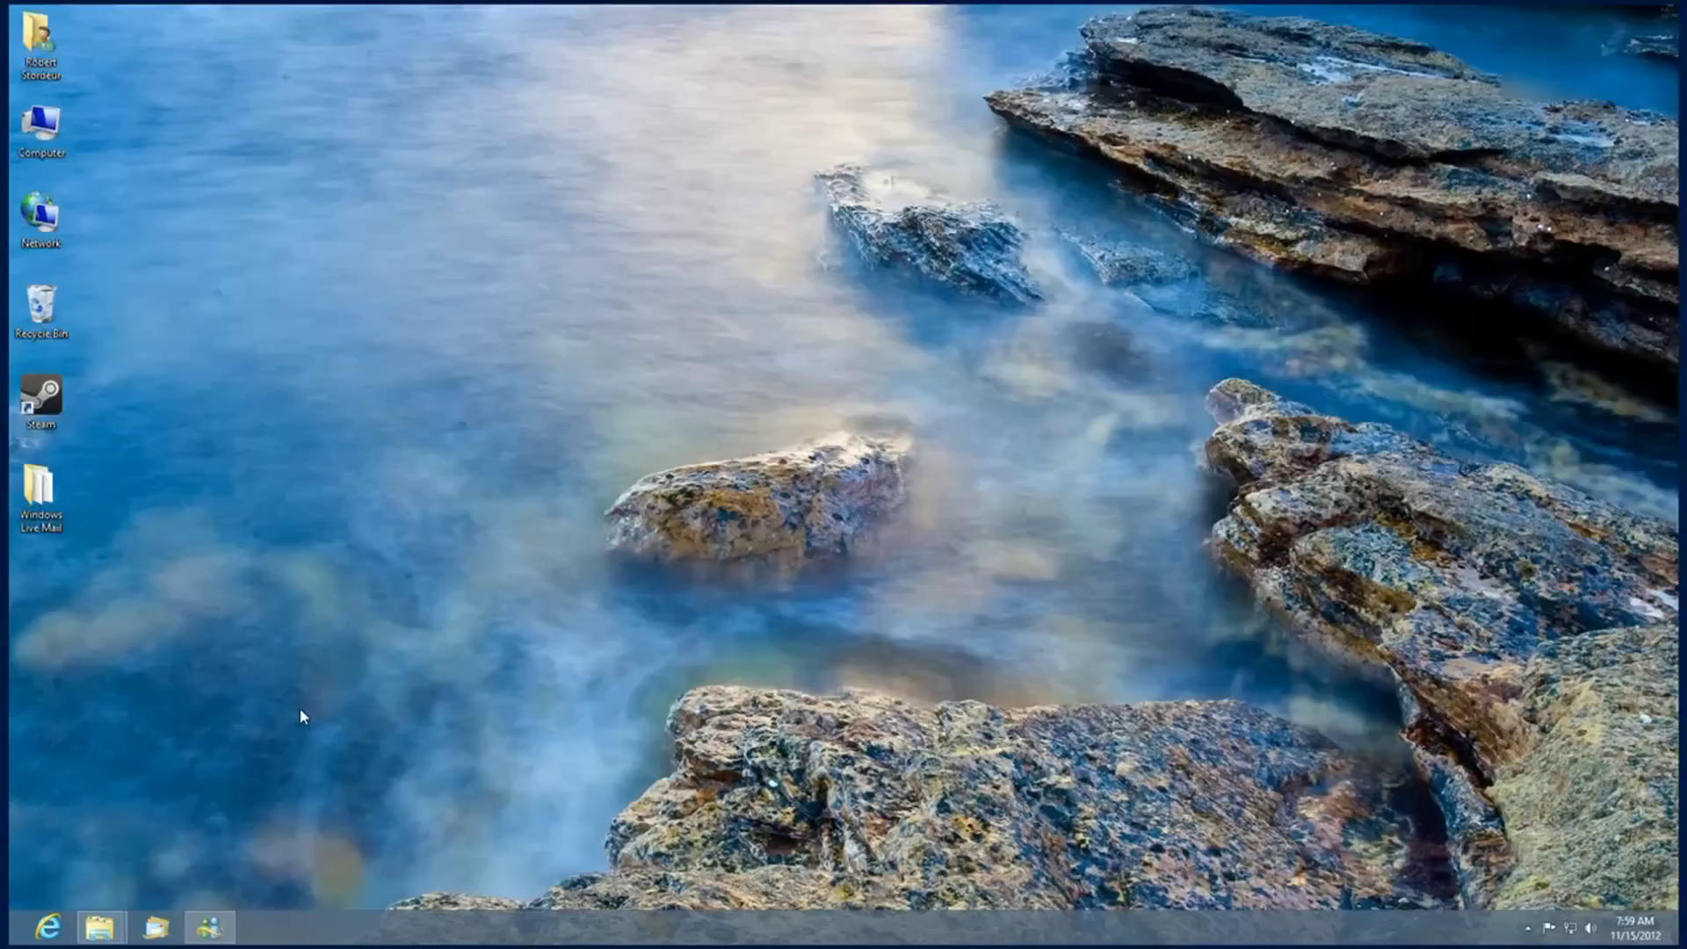
{"action": "left_click", "coordinate": [40, 931]}
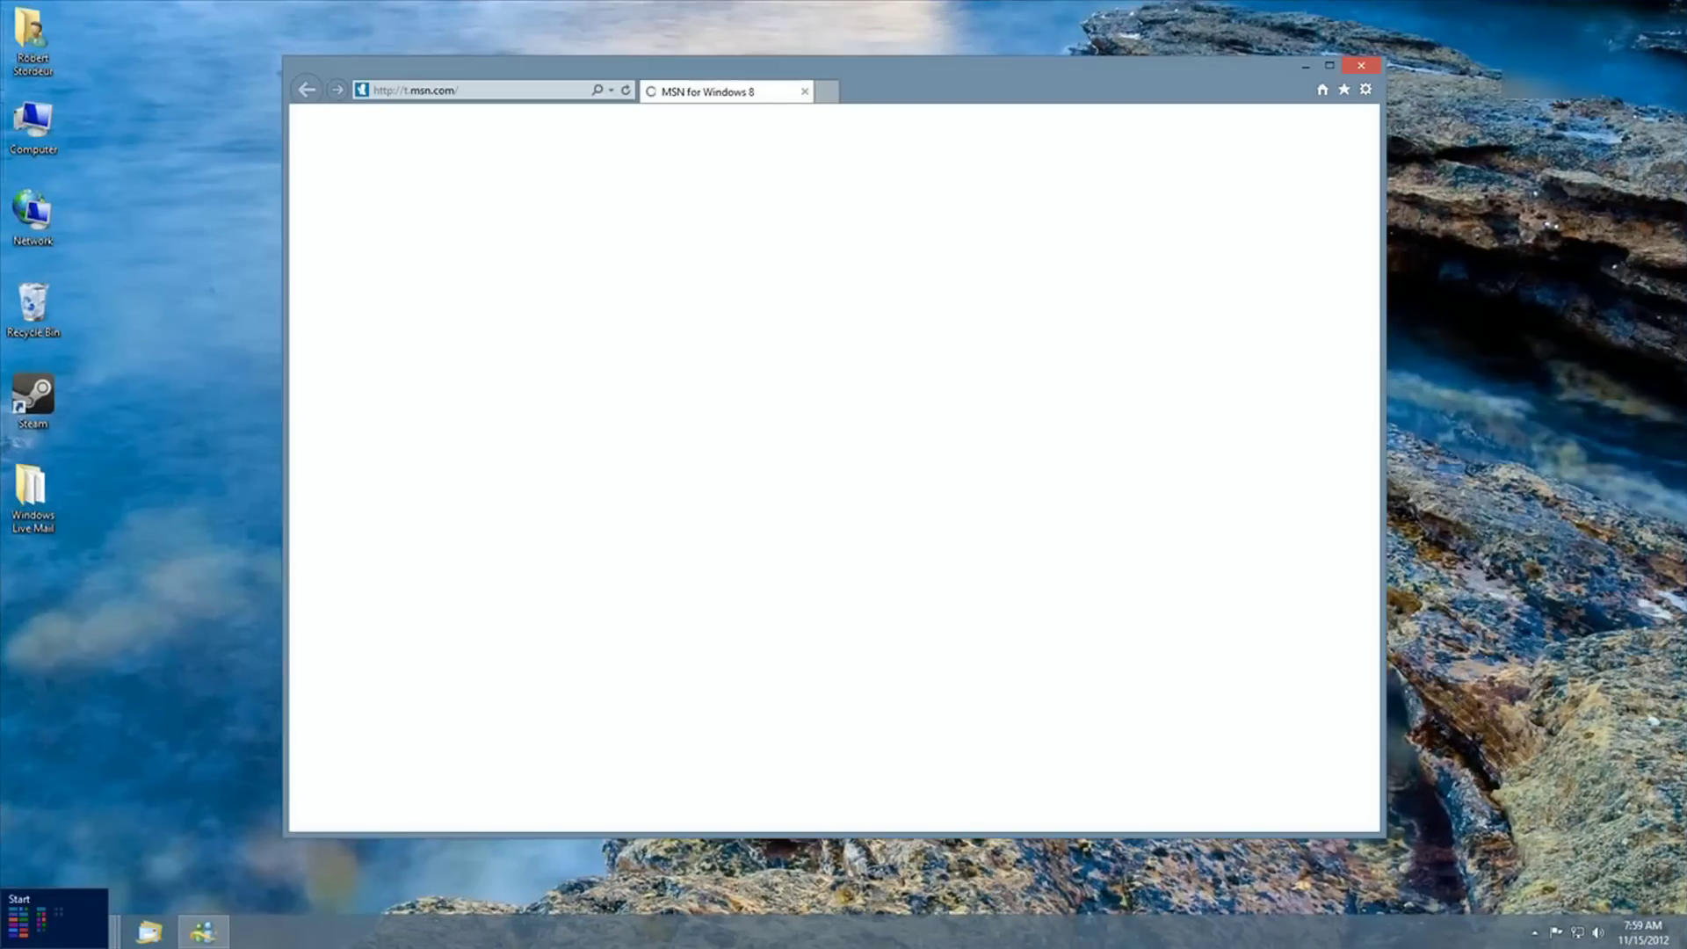
{"action": "left_click", "coordinate": [1361, 65]}
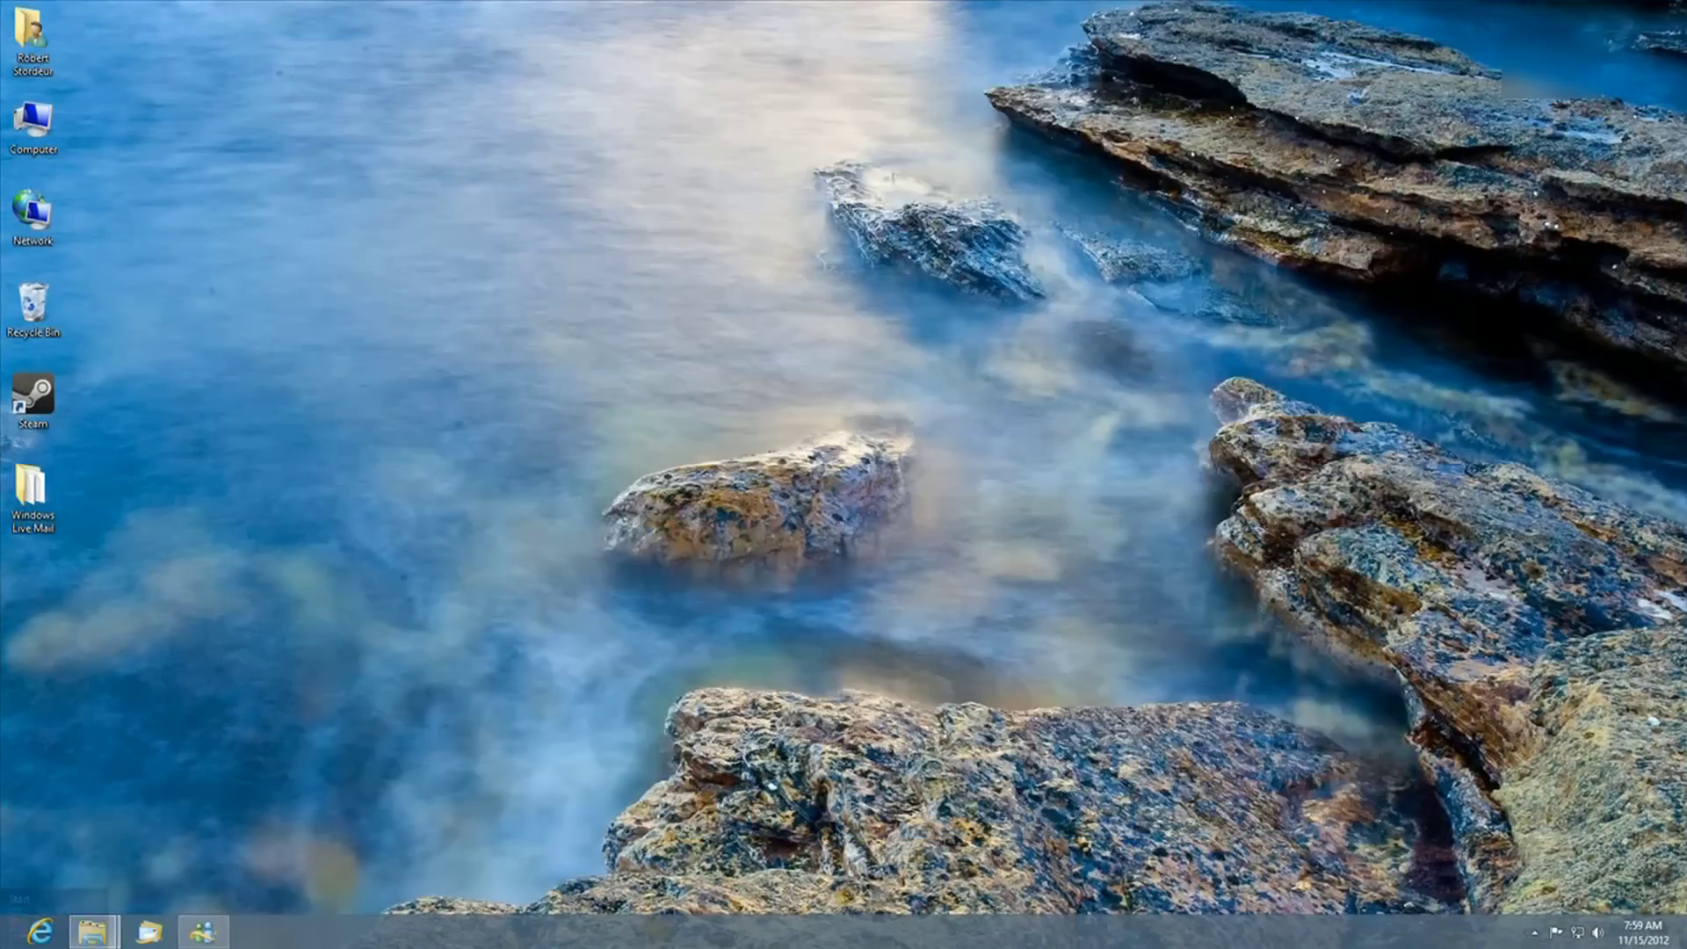
{"action": "left_click", "coordinate": [3, 946]}
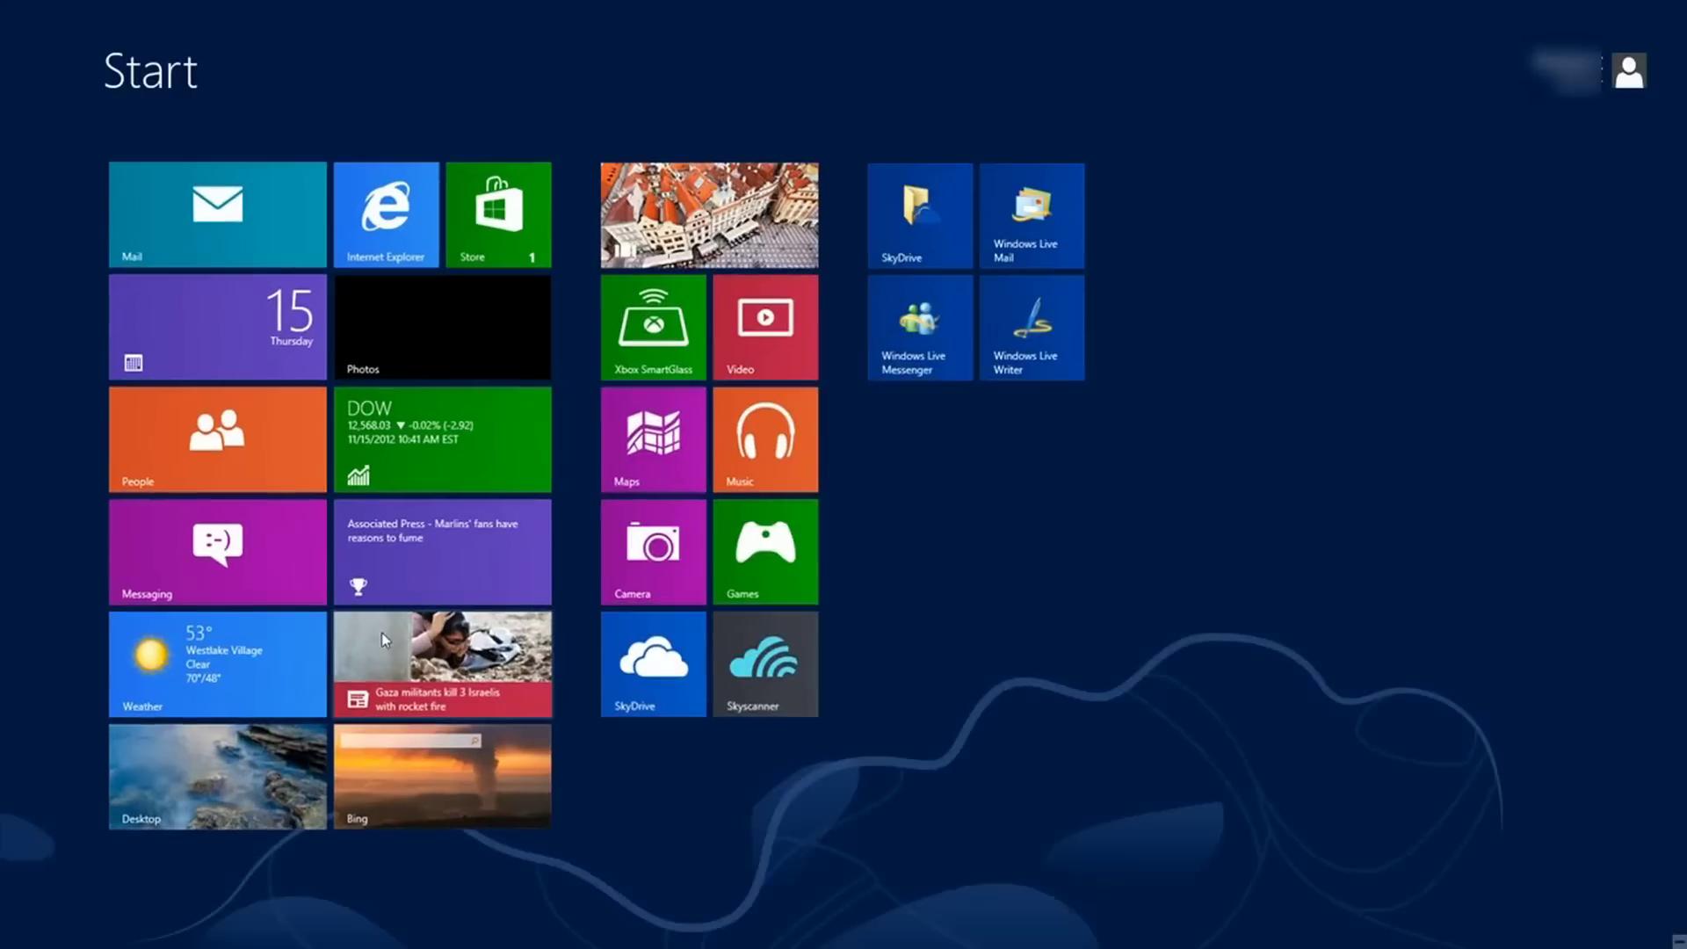
- Launch Internet Explorer full screen on MSN and reveal the left-edge running-apps list
{"action": "left_click", "coordinate": [386, 209]}
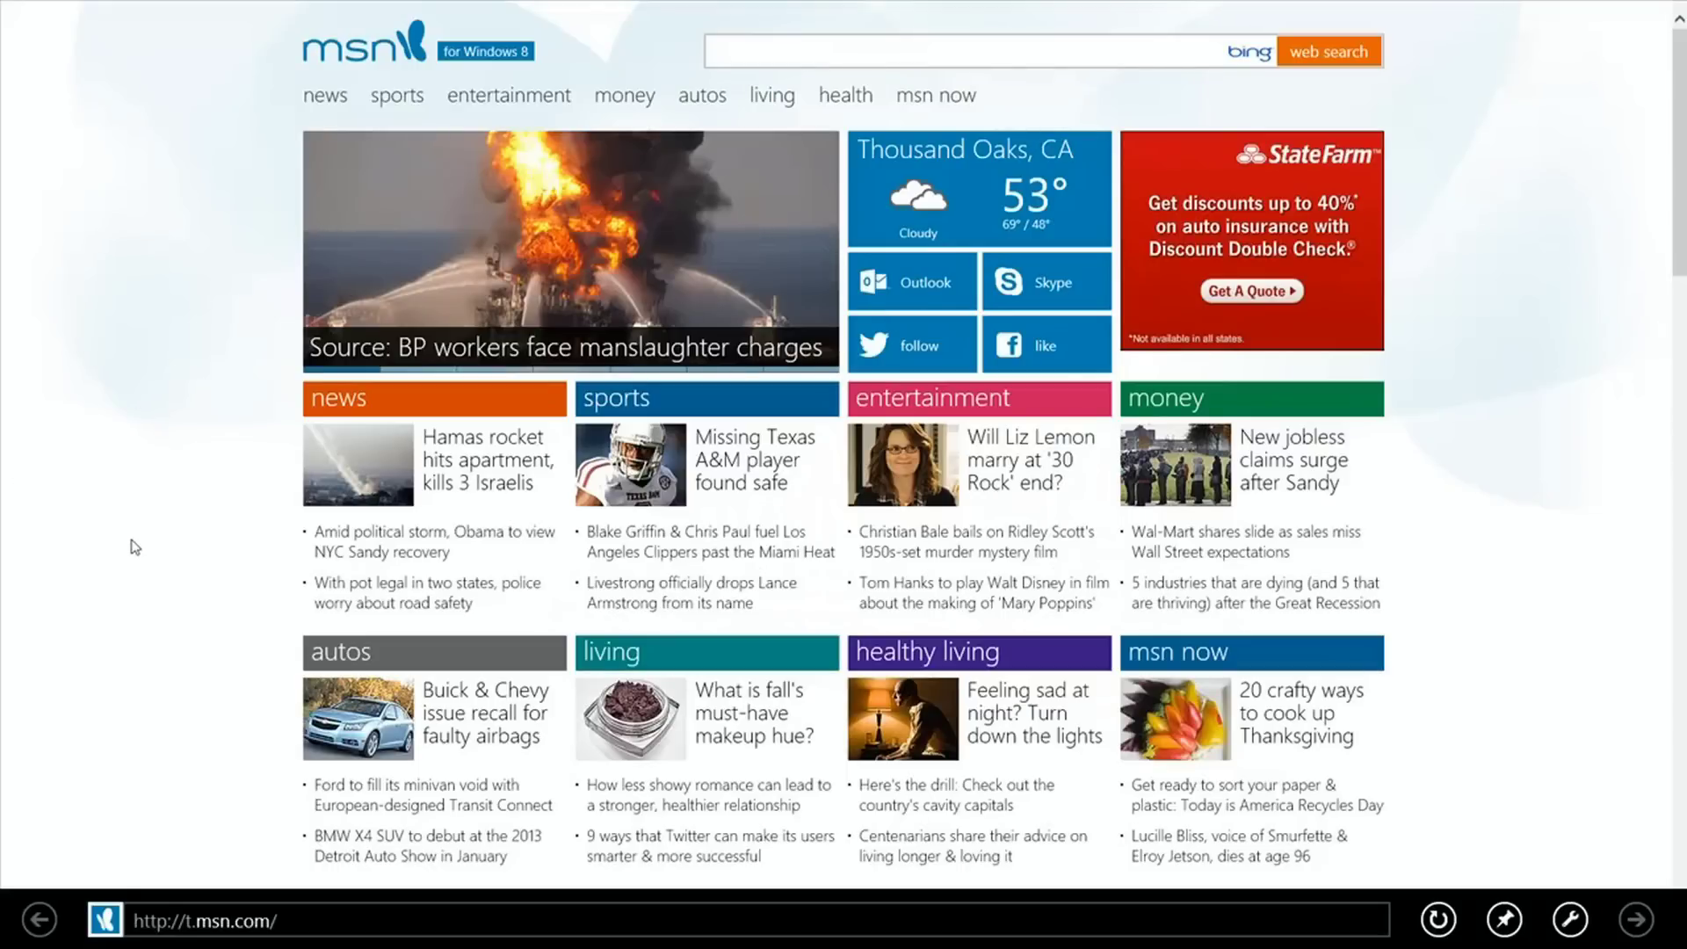
{"action": "mouse_move", "coordinate": [2, 947]}
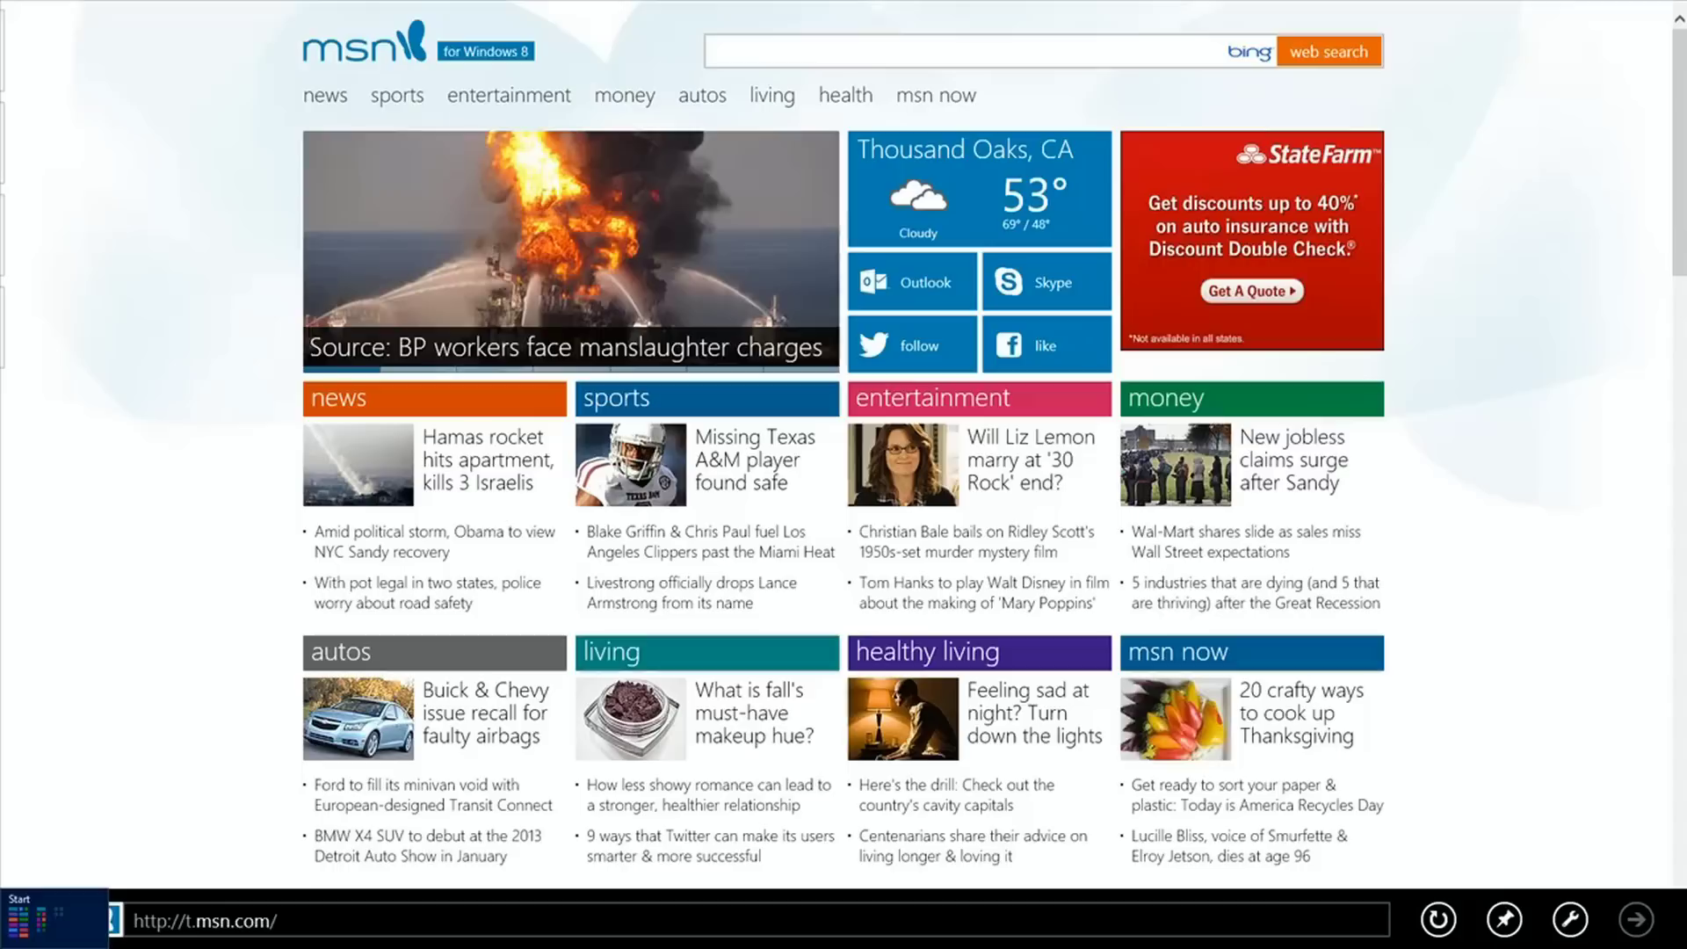
{"action": "mouse_move", "coordinate": [7, 475]}
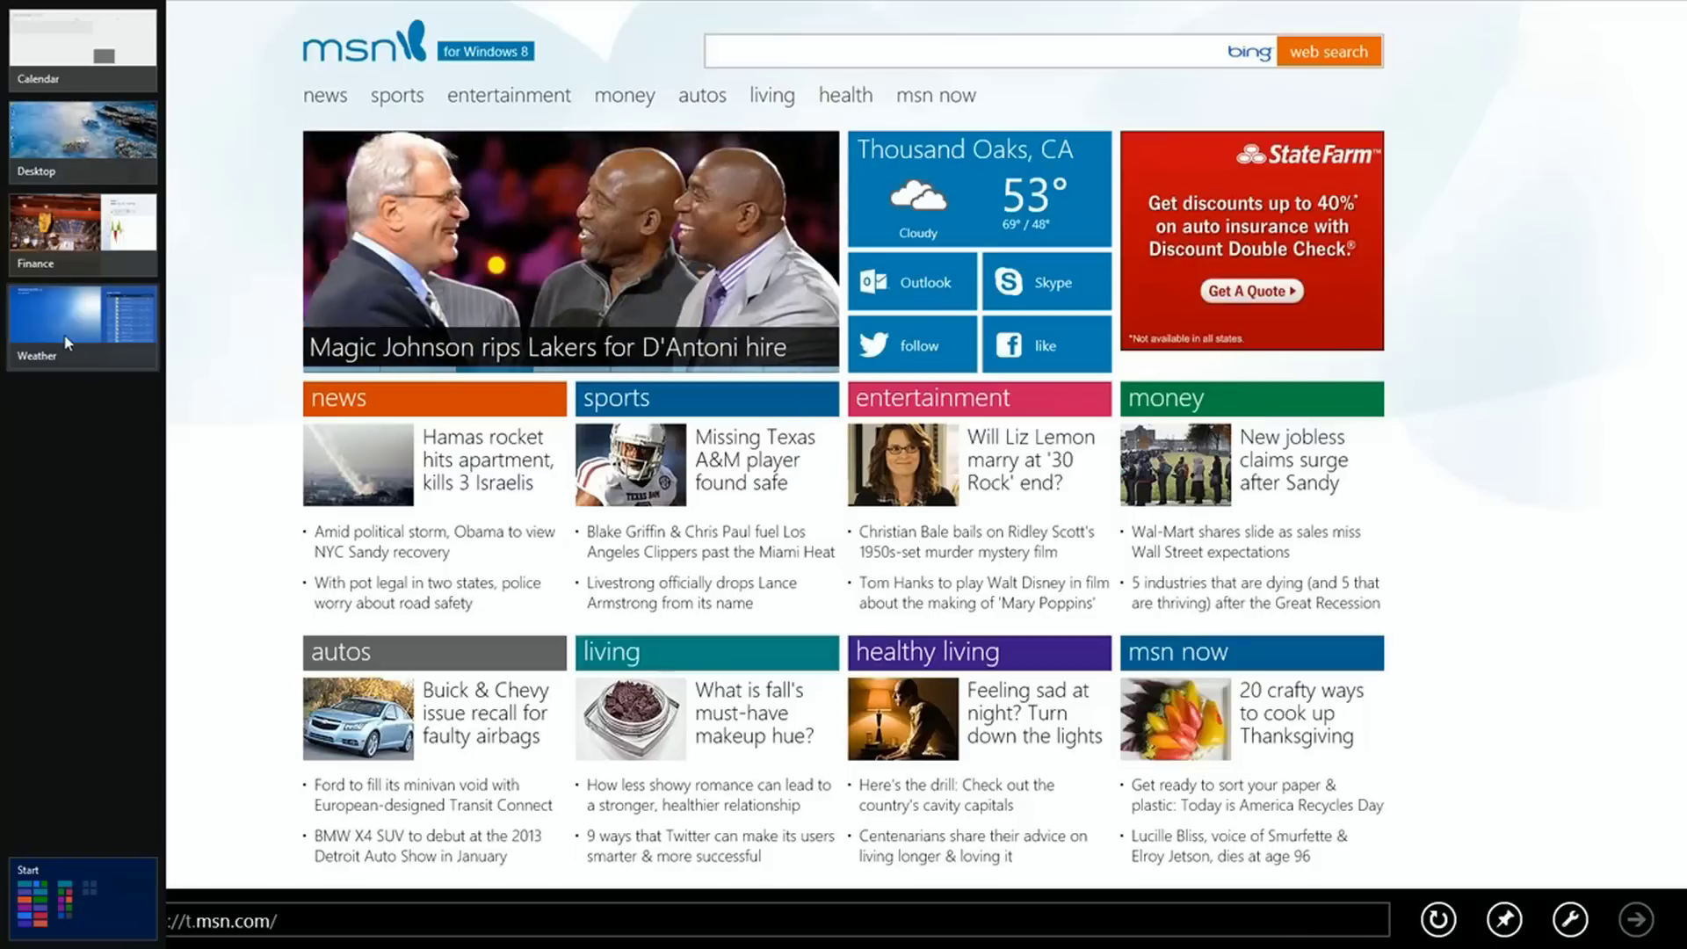
- Snap the Bing Finance thumbnail as a narrow sidebar beside the main view
{"action": "left_click", "coordinate": [68, 238]}
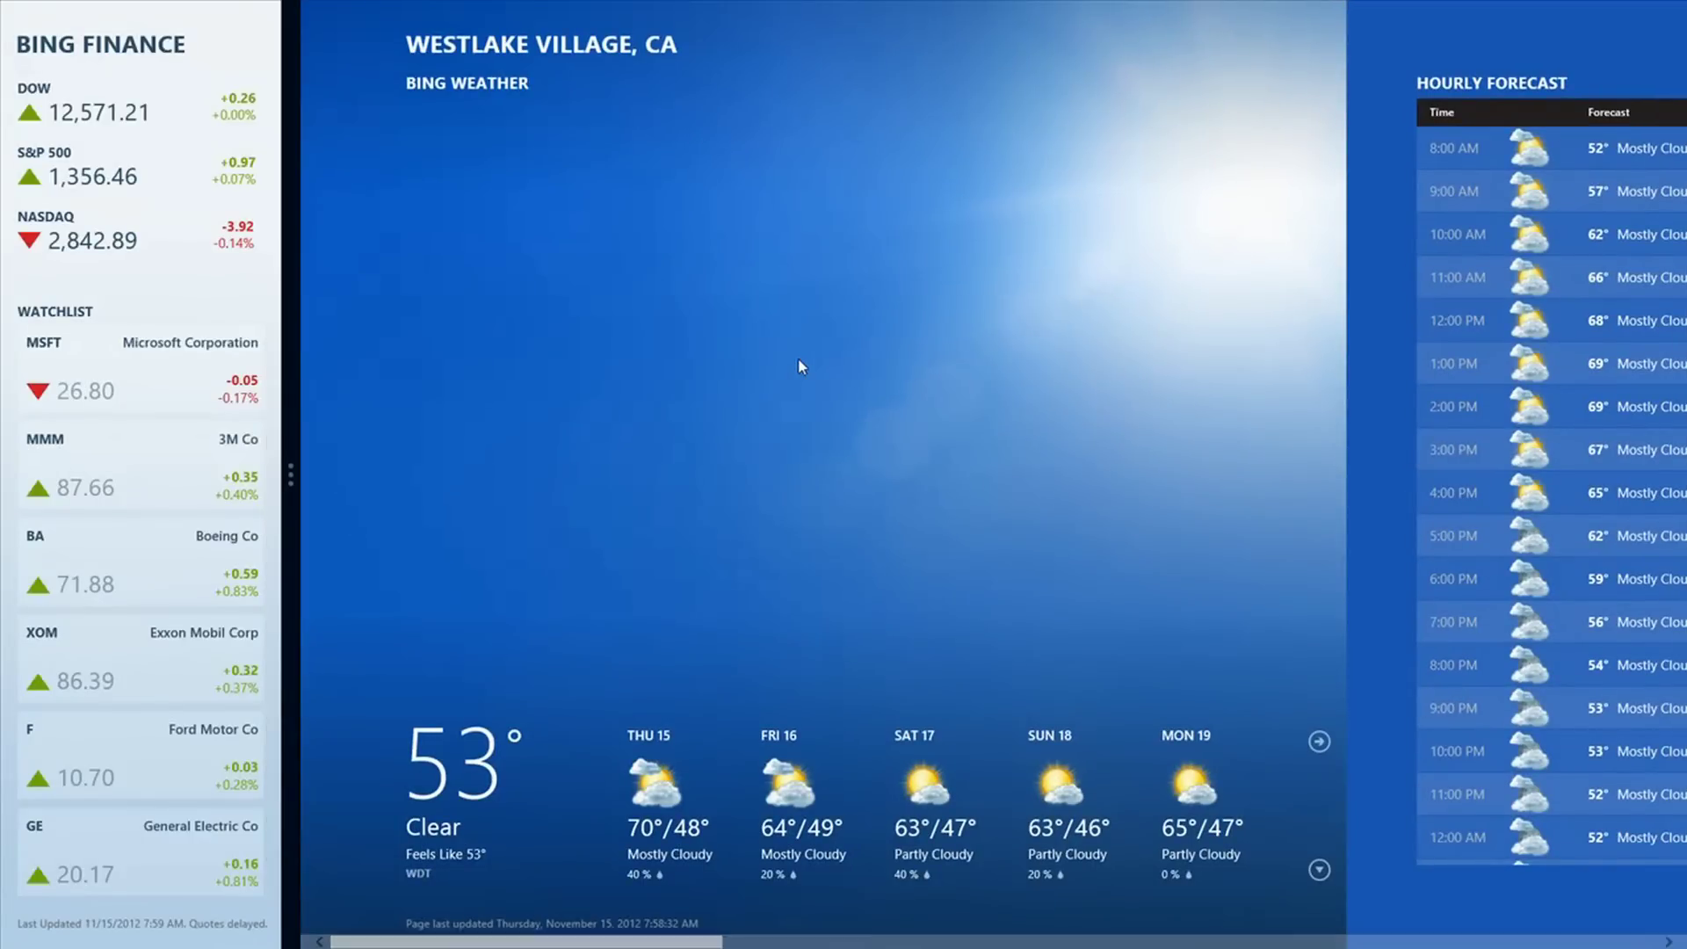
- Bring Internet Explorer into the main area and view MSN's sports section before returning home
{"action": "mouse_move", "coordinate": [1, 947]}
{"action": "mouse_move", "coordinate": [3, 615]}
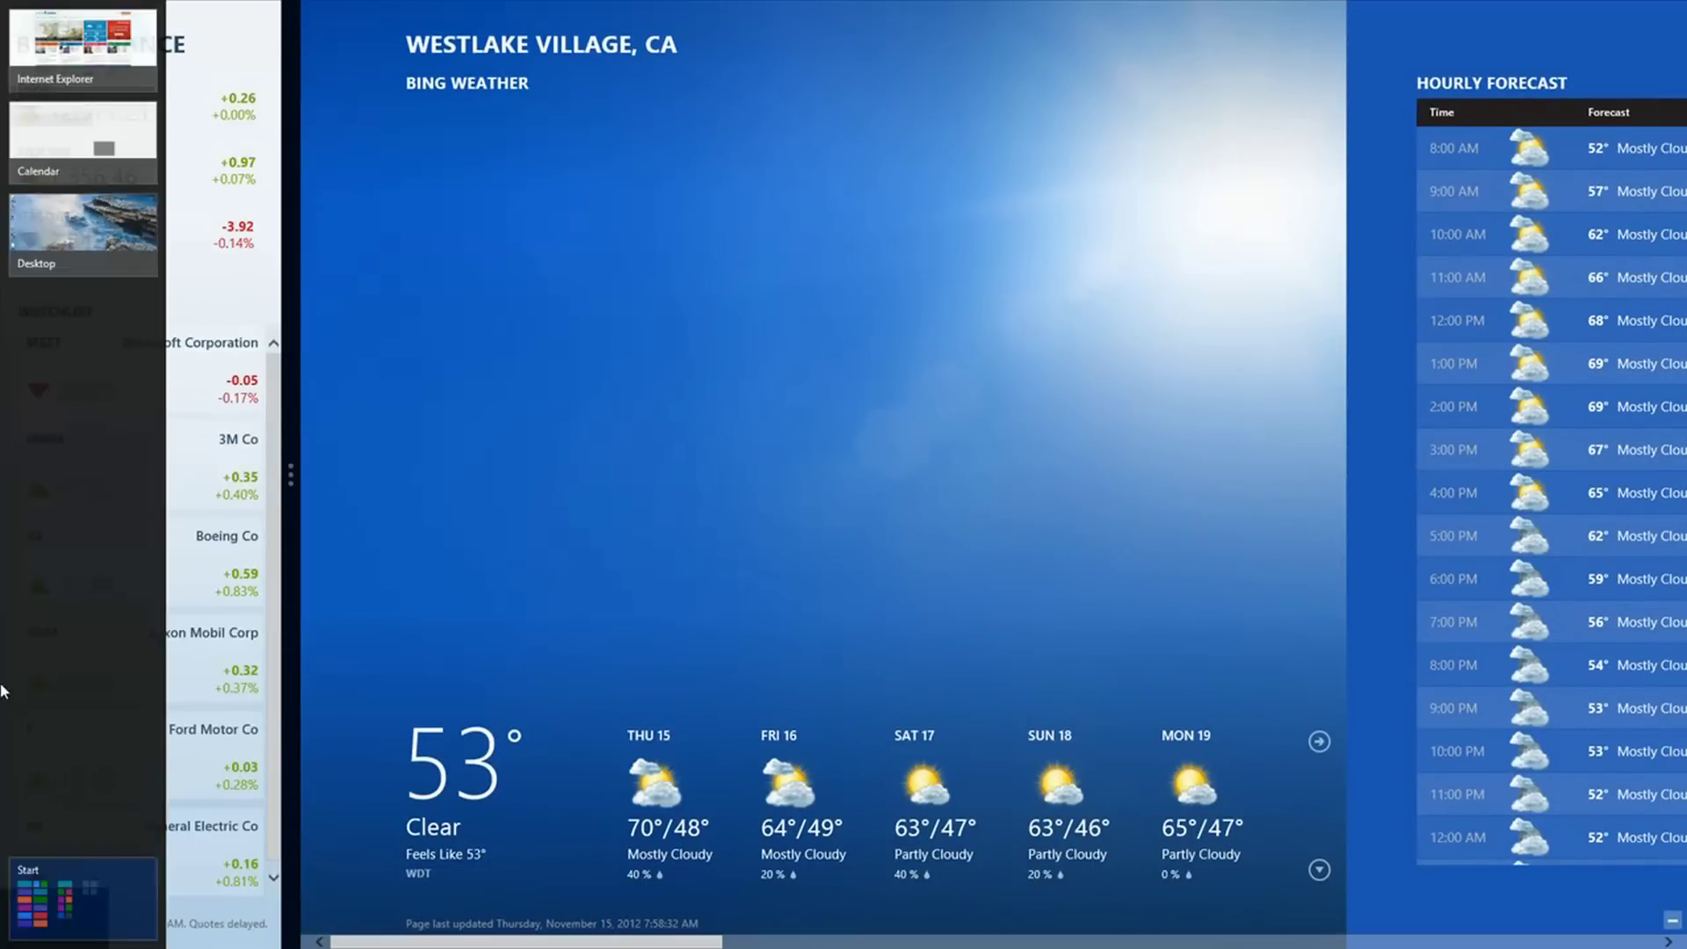
{"action": "left_click", "coordinate": [84, 50]}
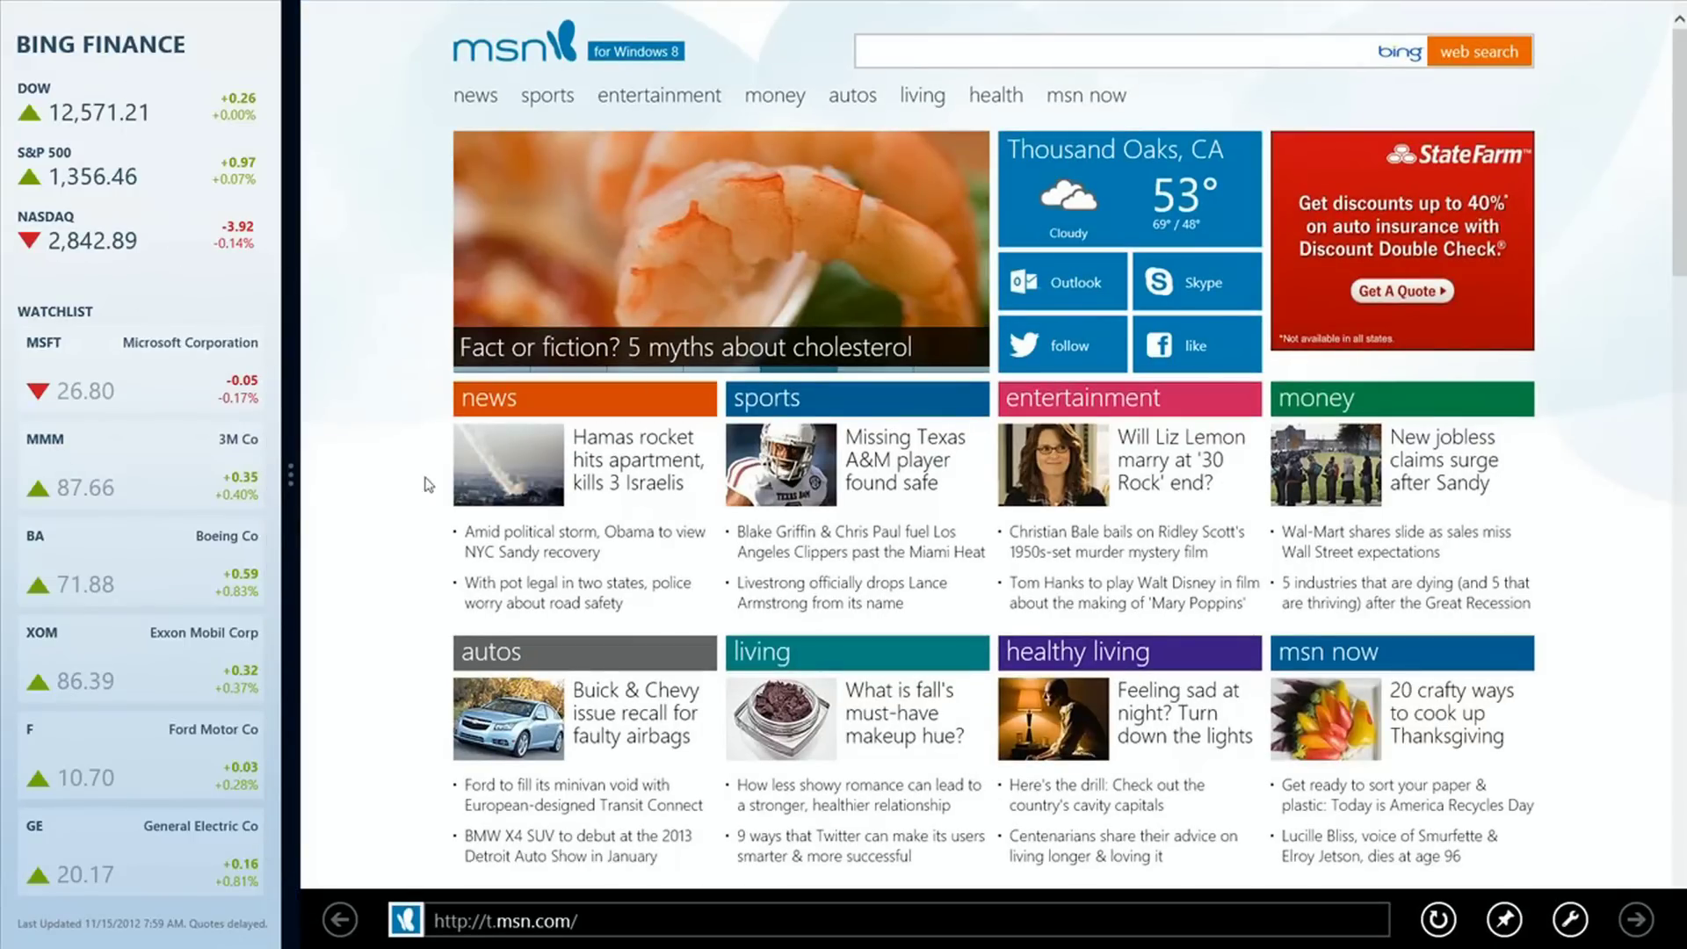
{"action": "left_click", "coordinate": [790, 407]}
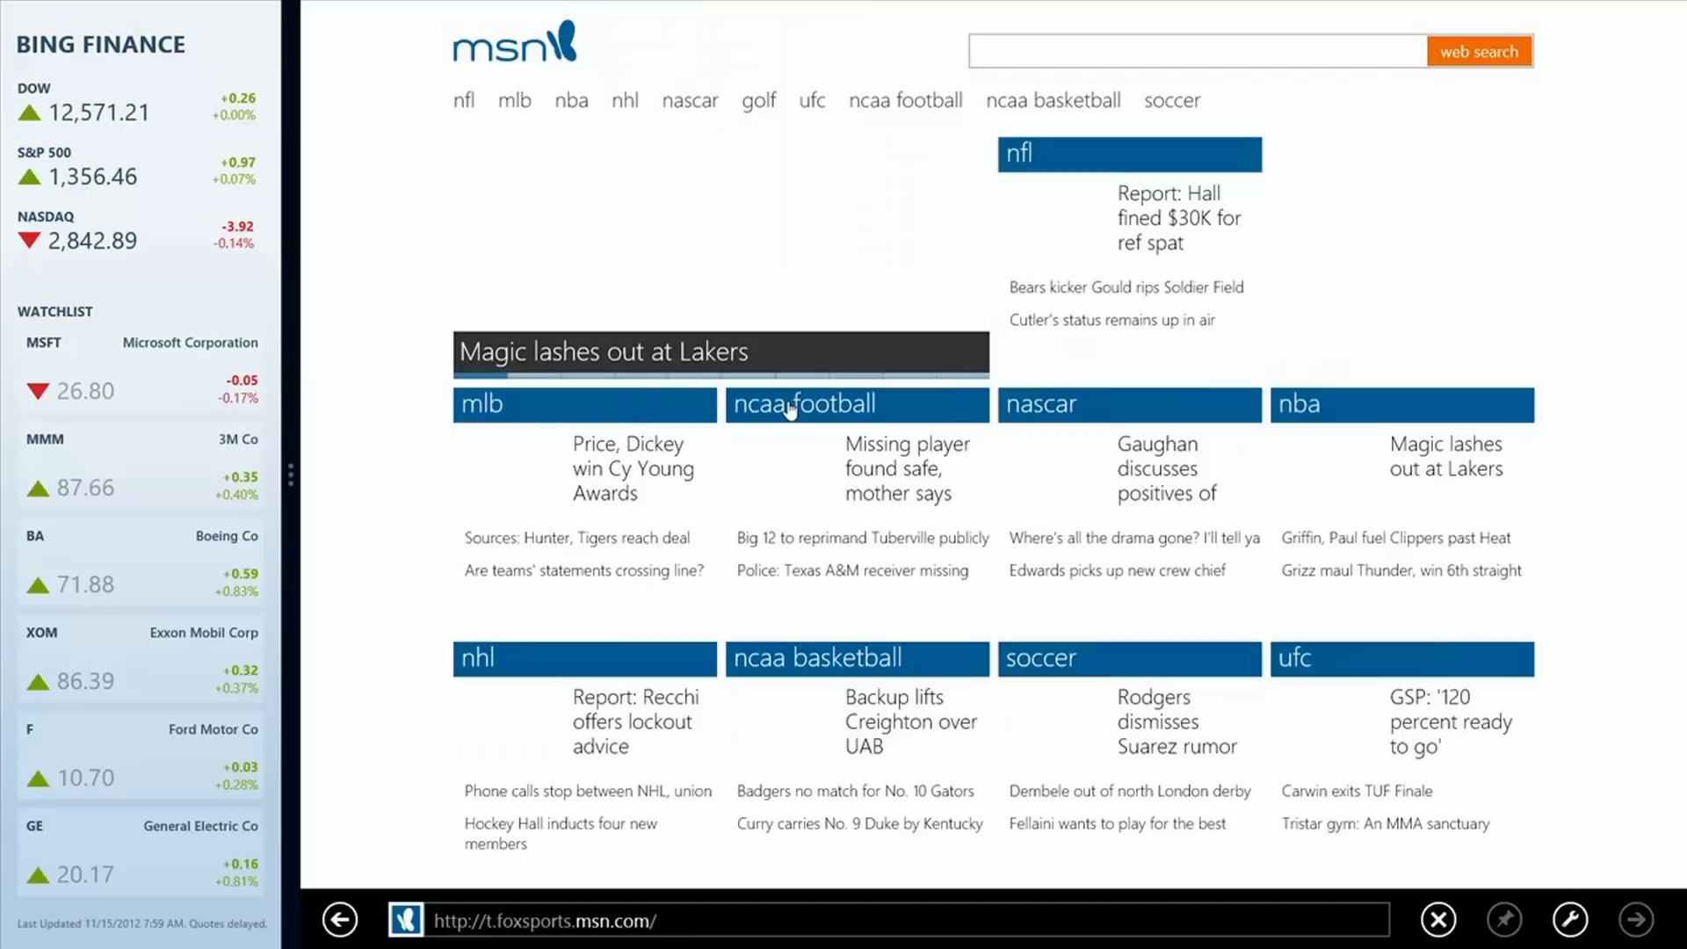
{"action": "left_click", "coordinate": [477, 61]}
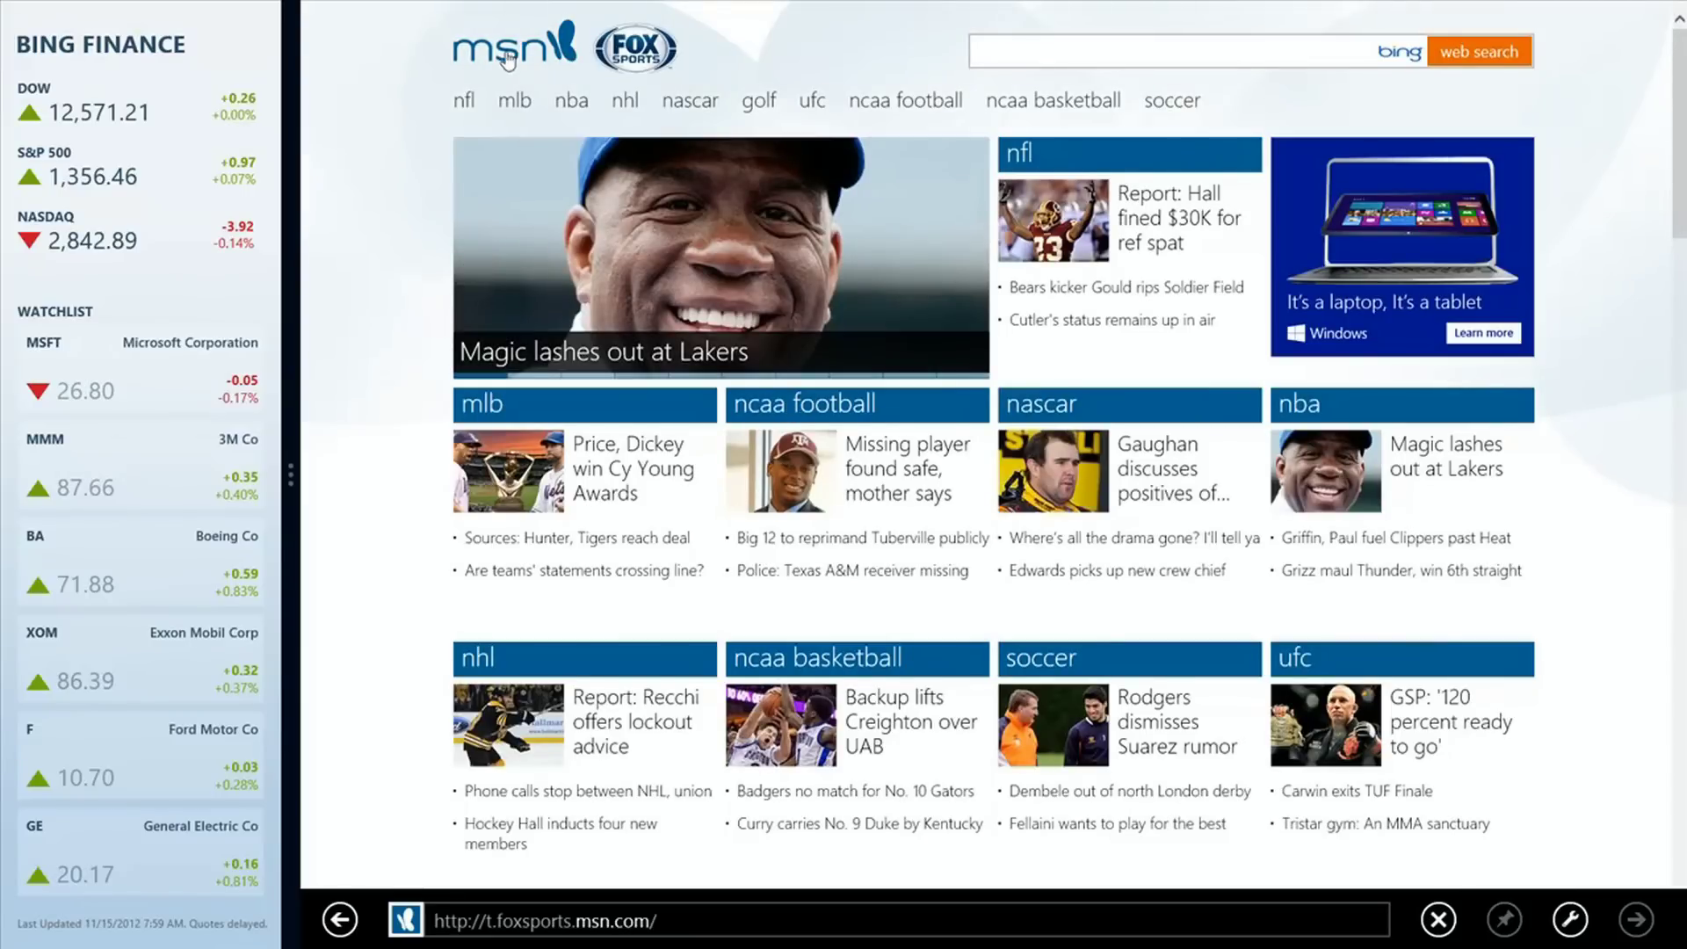
- View the MSN news section, then go back to the MSN home page
{"action": "left_click", "coordinate": [493, 402]}
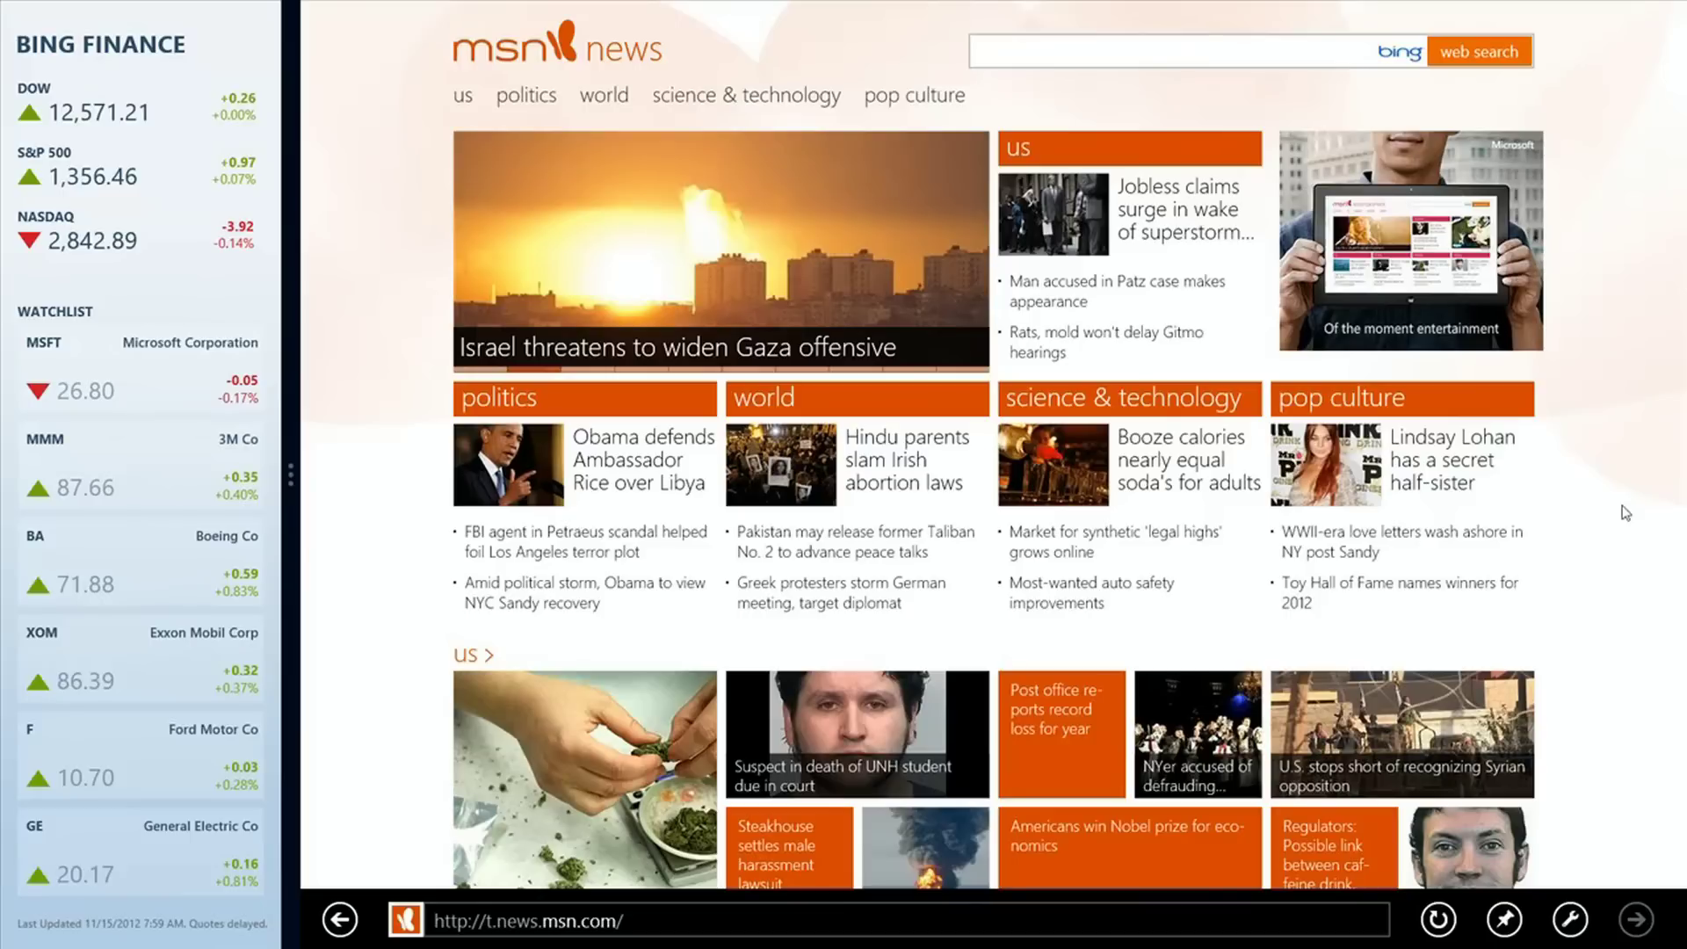
{"action": "left_click", "coordinate": [525, 63]}
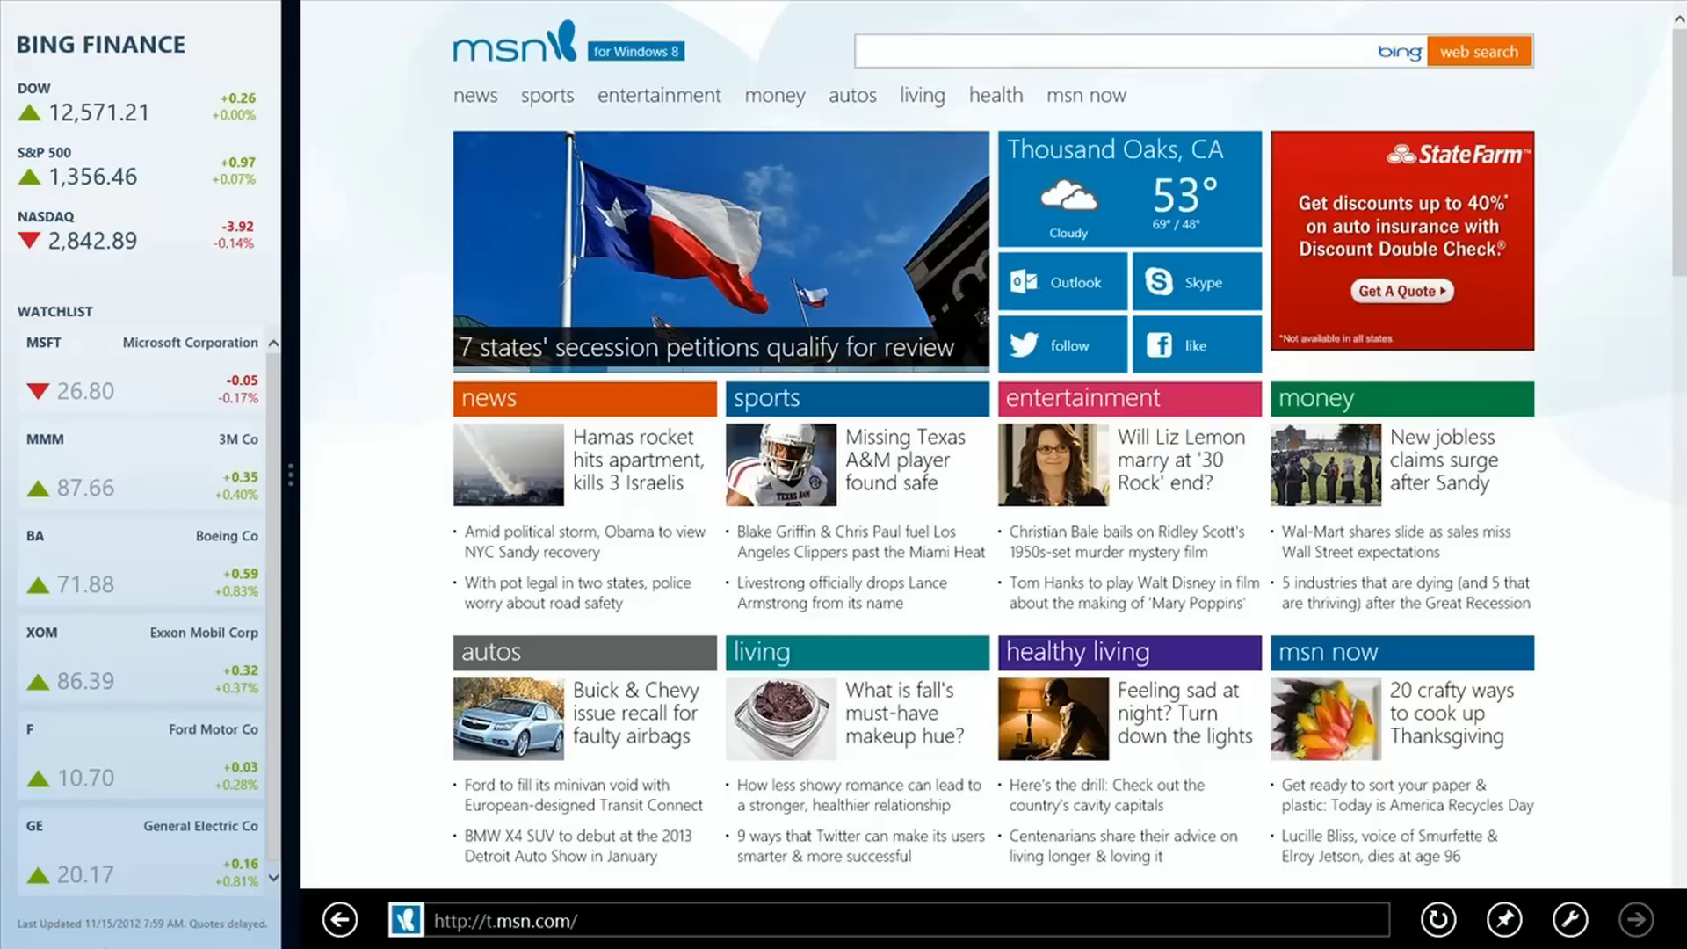
{"action": "mouse_move", "coordinate": [3, 946]}
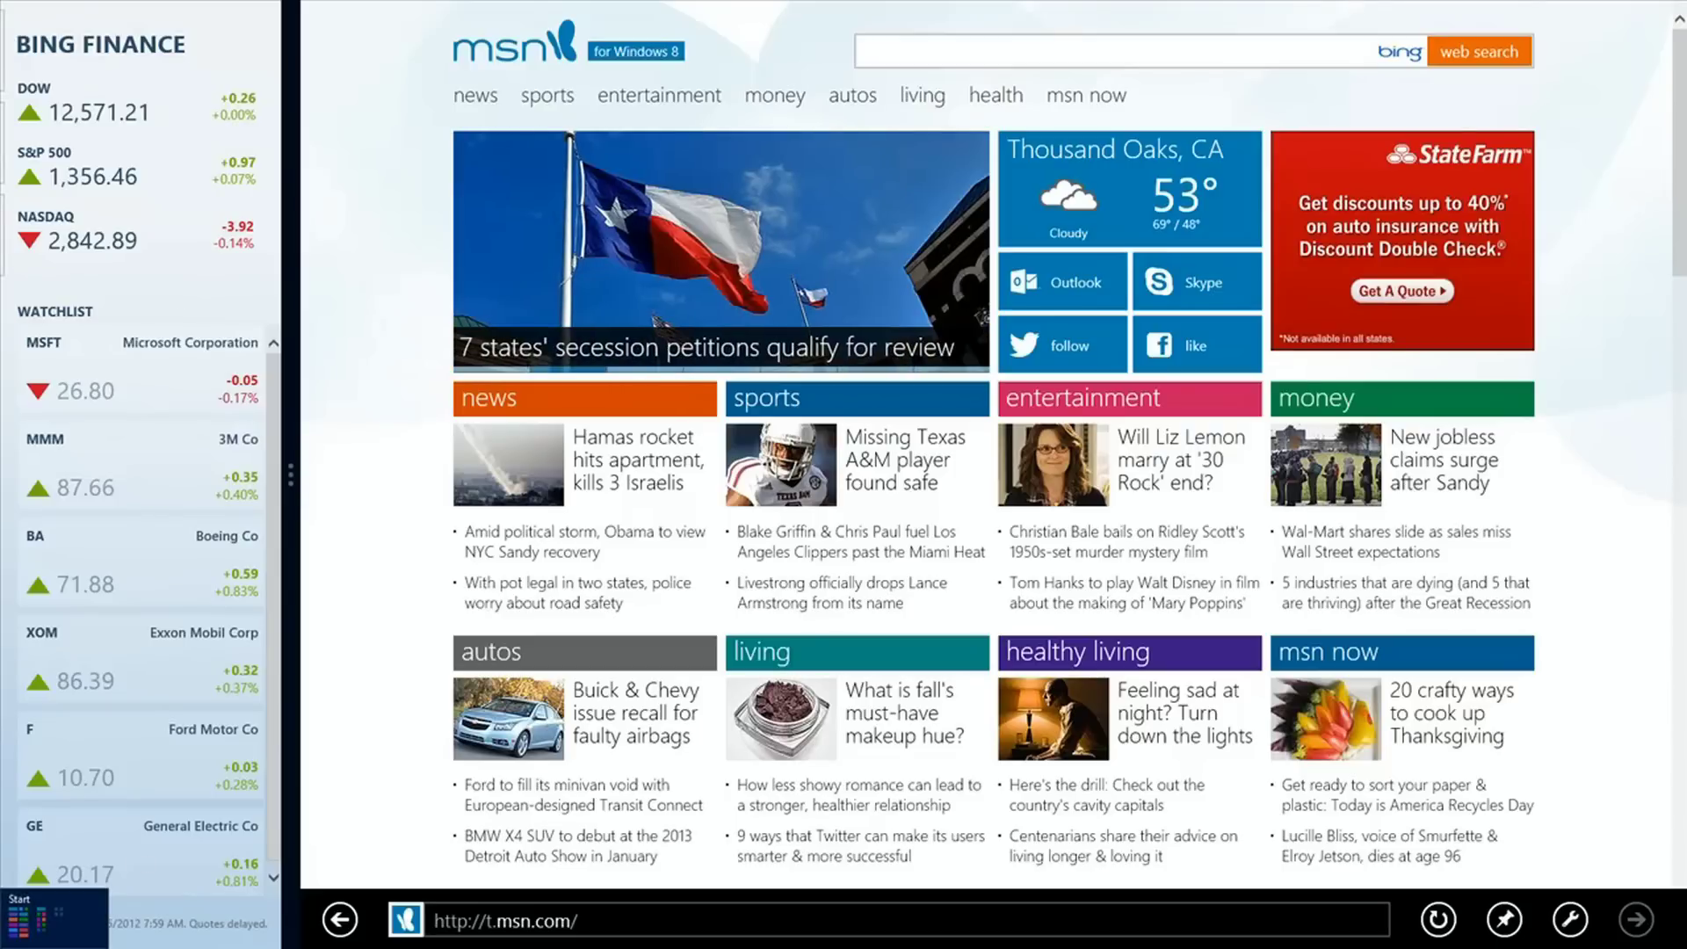
- Launch Calendar, move Finance to the right, narrow Calendar into the left strip, then return to Start
{"action": "left_click", "coordinate": [4, 944]}
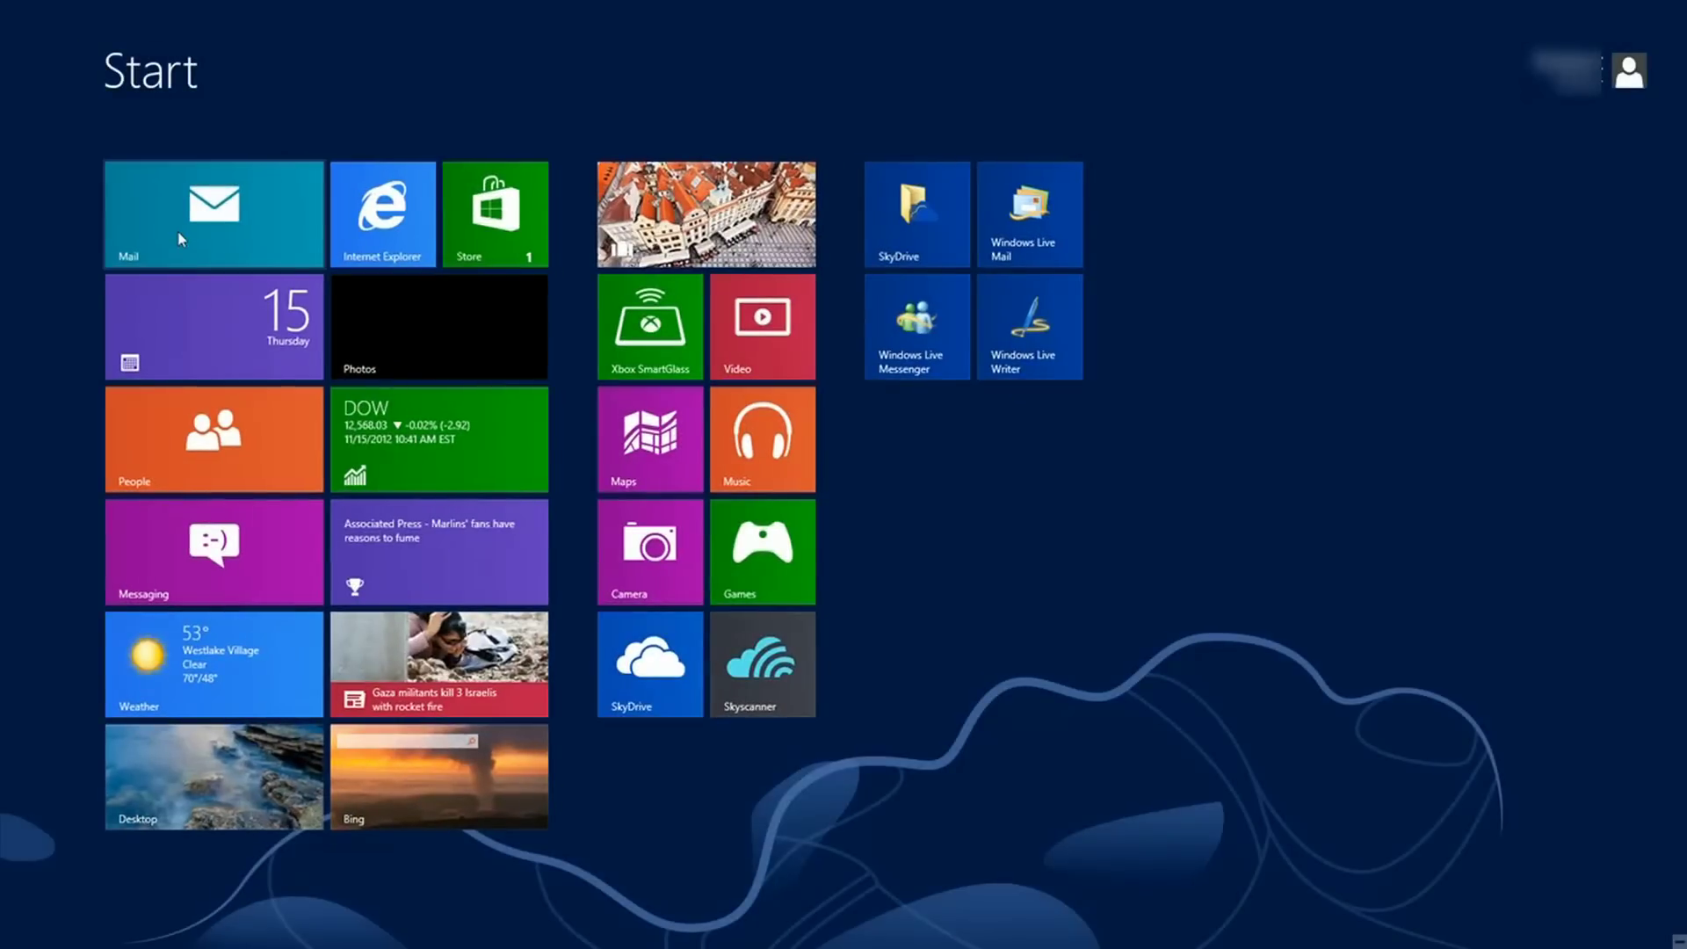
{"action": "left_click", "coordinate": [198, 360]}
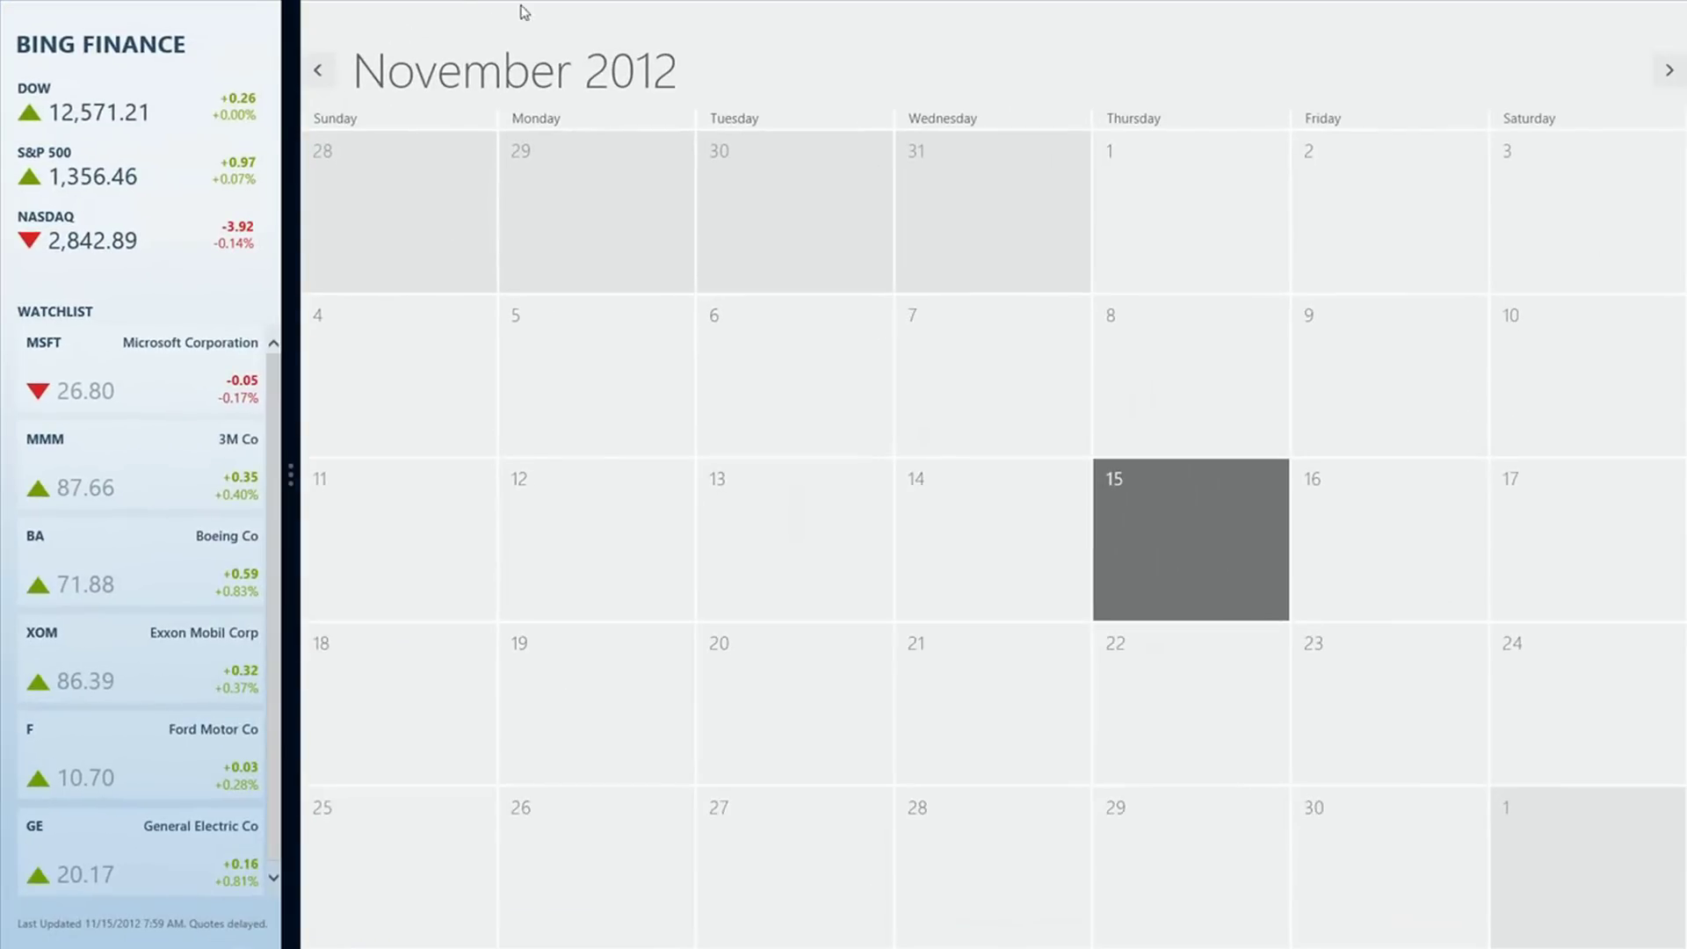
{"action": "left_click_drag", "start_coordinate": [919, 13], "coordinate": [297, 214]}
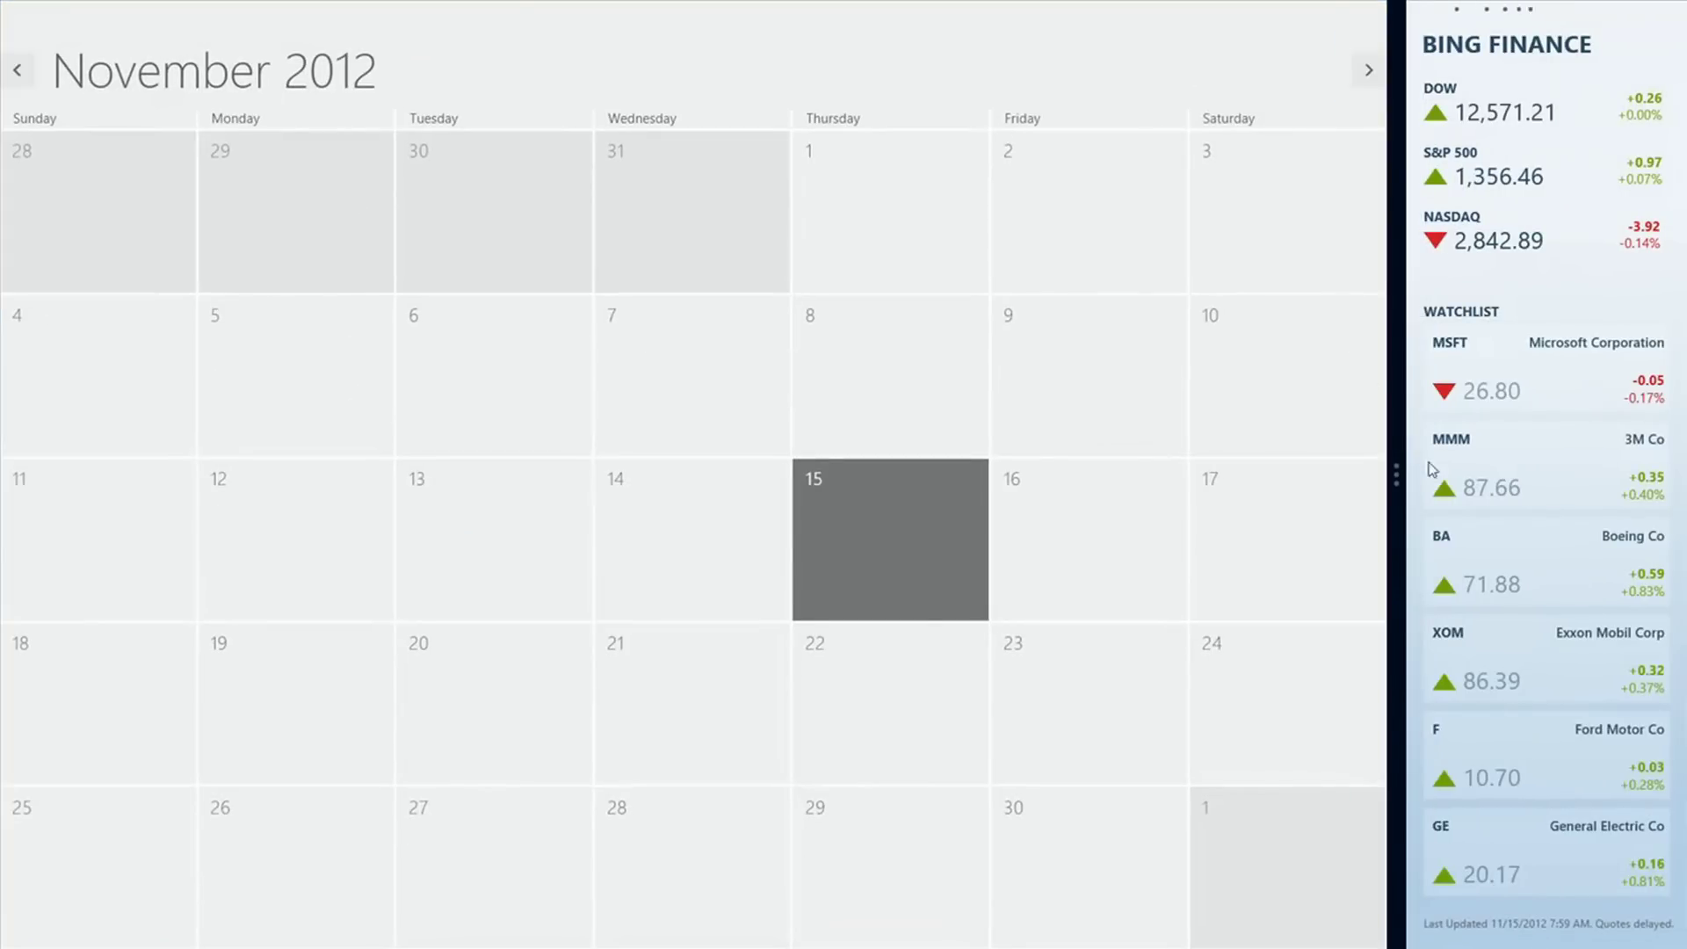
{"action": "left_click_drag", "start_coordinate": [1400, 474], "coordinate": [265, 474]}
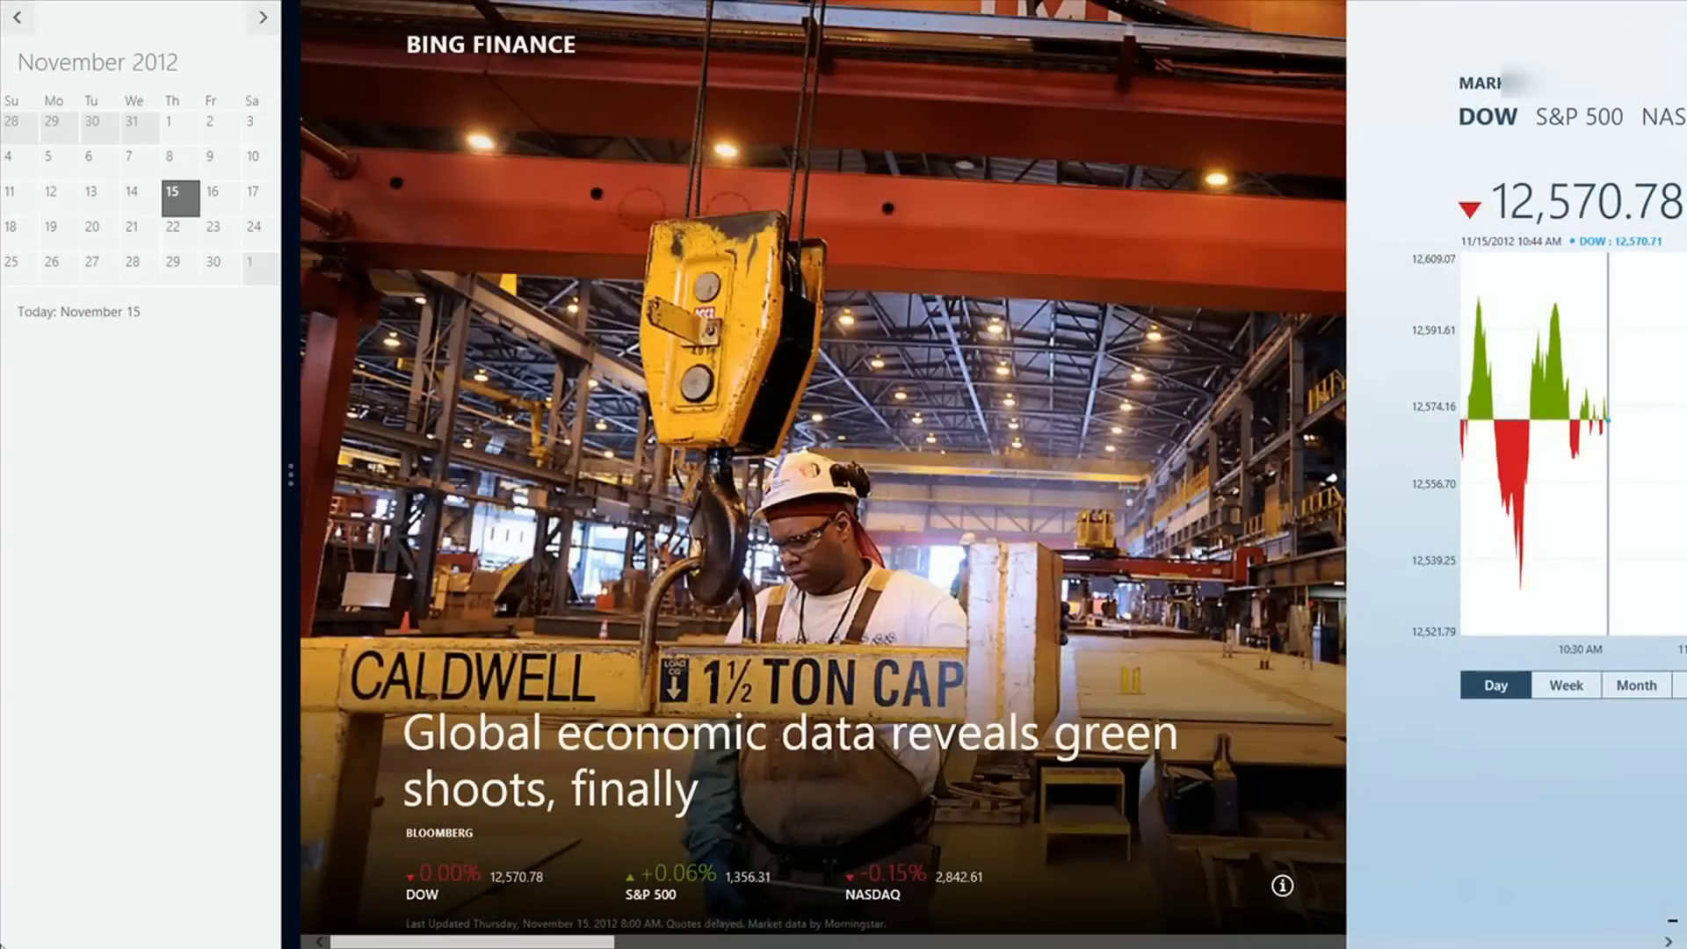
{"action": "left_click", "coordinate": [4, 944]}
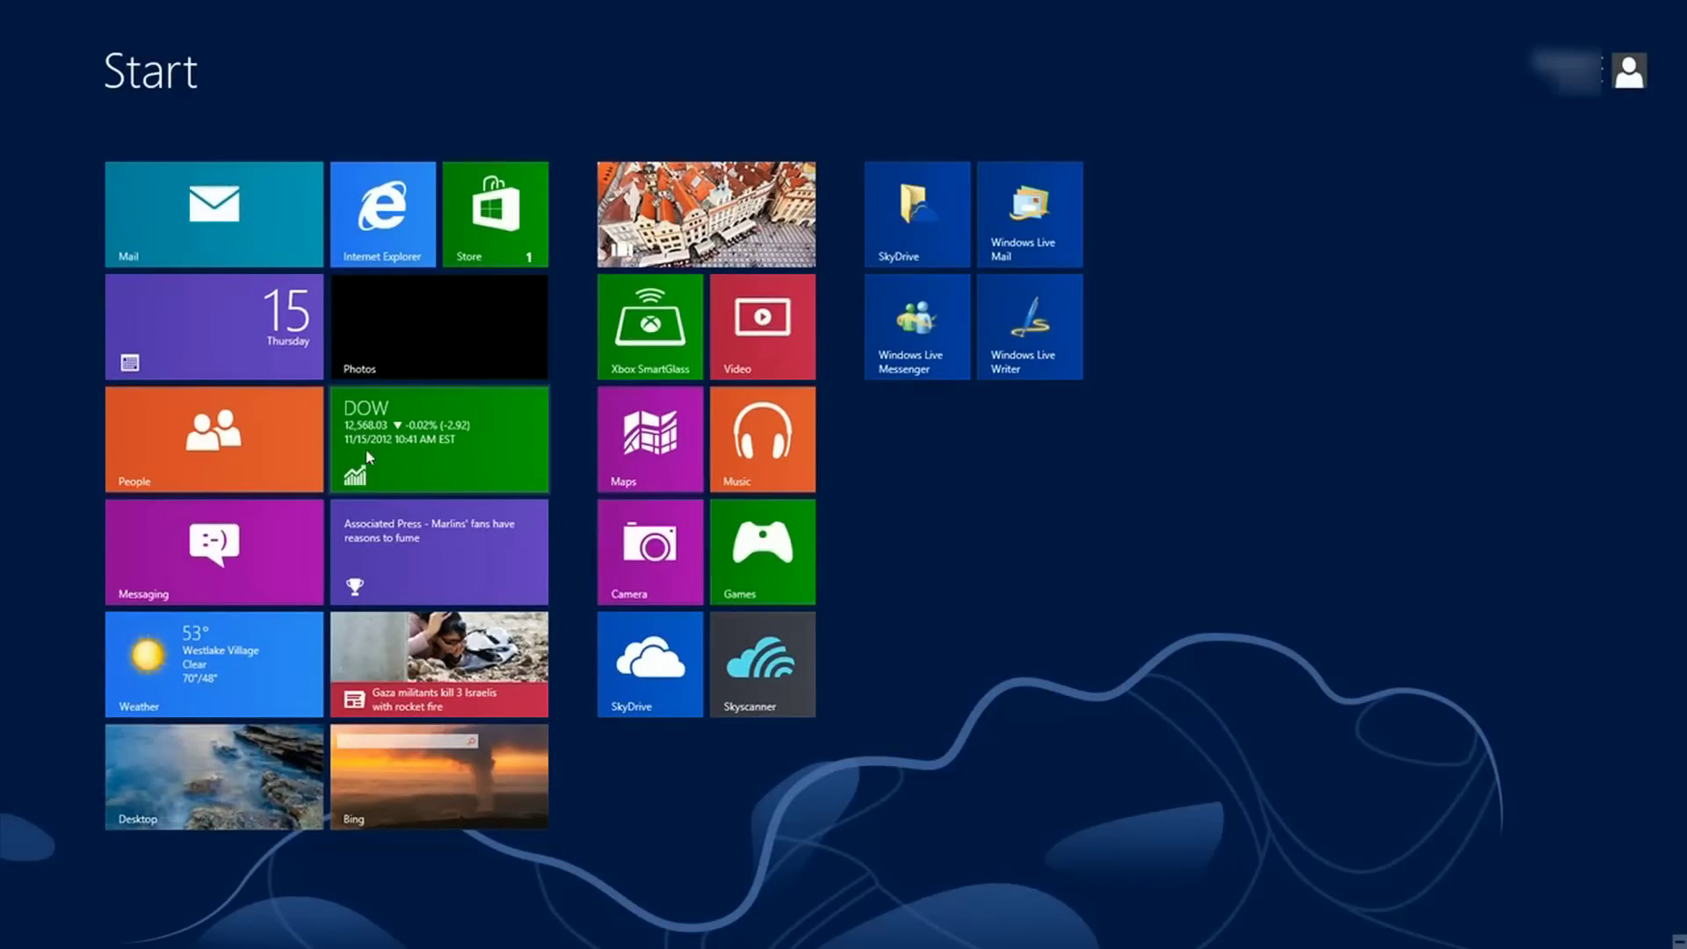
- Open Internet Explorer's MSN page beside Calendar and shrink it into the narrow right pane
{"action": "left_click", "coordinate": [380, 226]}
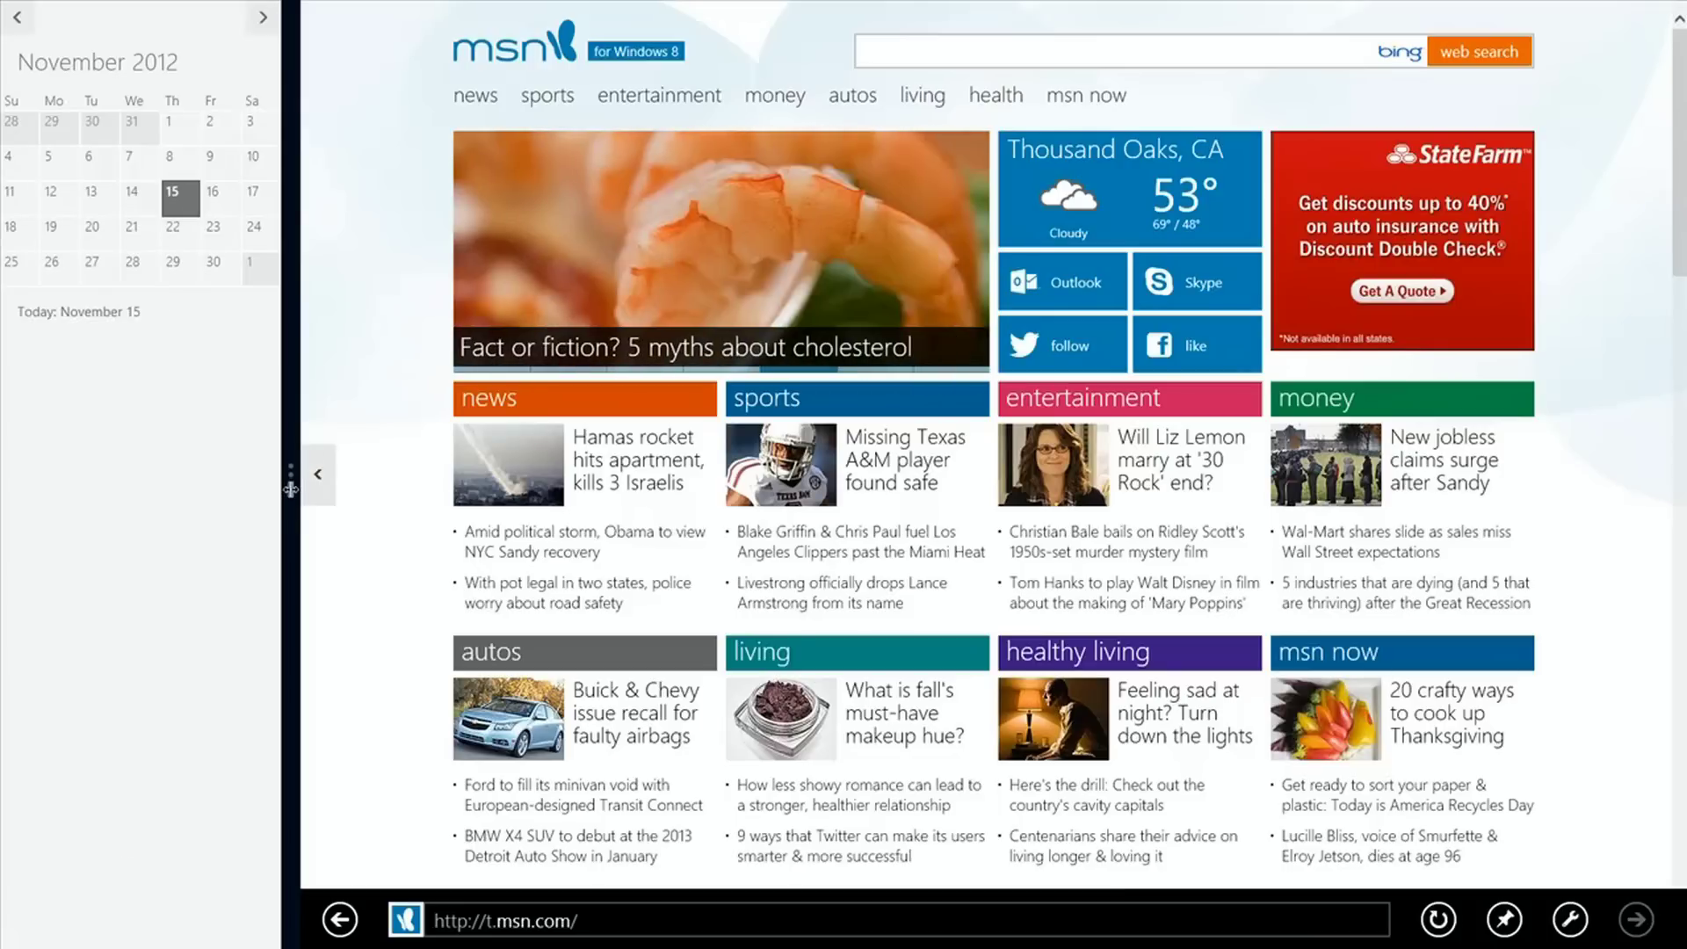
{"action": "left_click_drag", "start_coordinate": [293, 483], "coordinate": [1456, 540]}
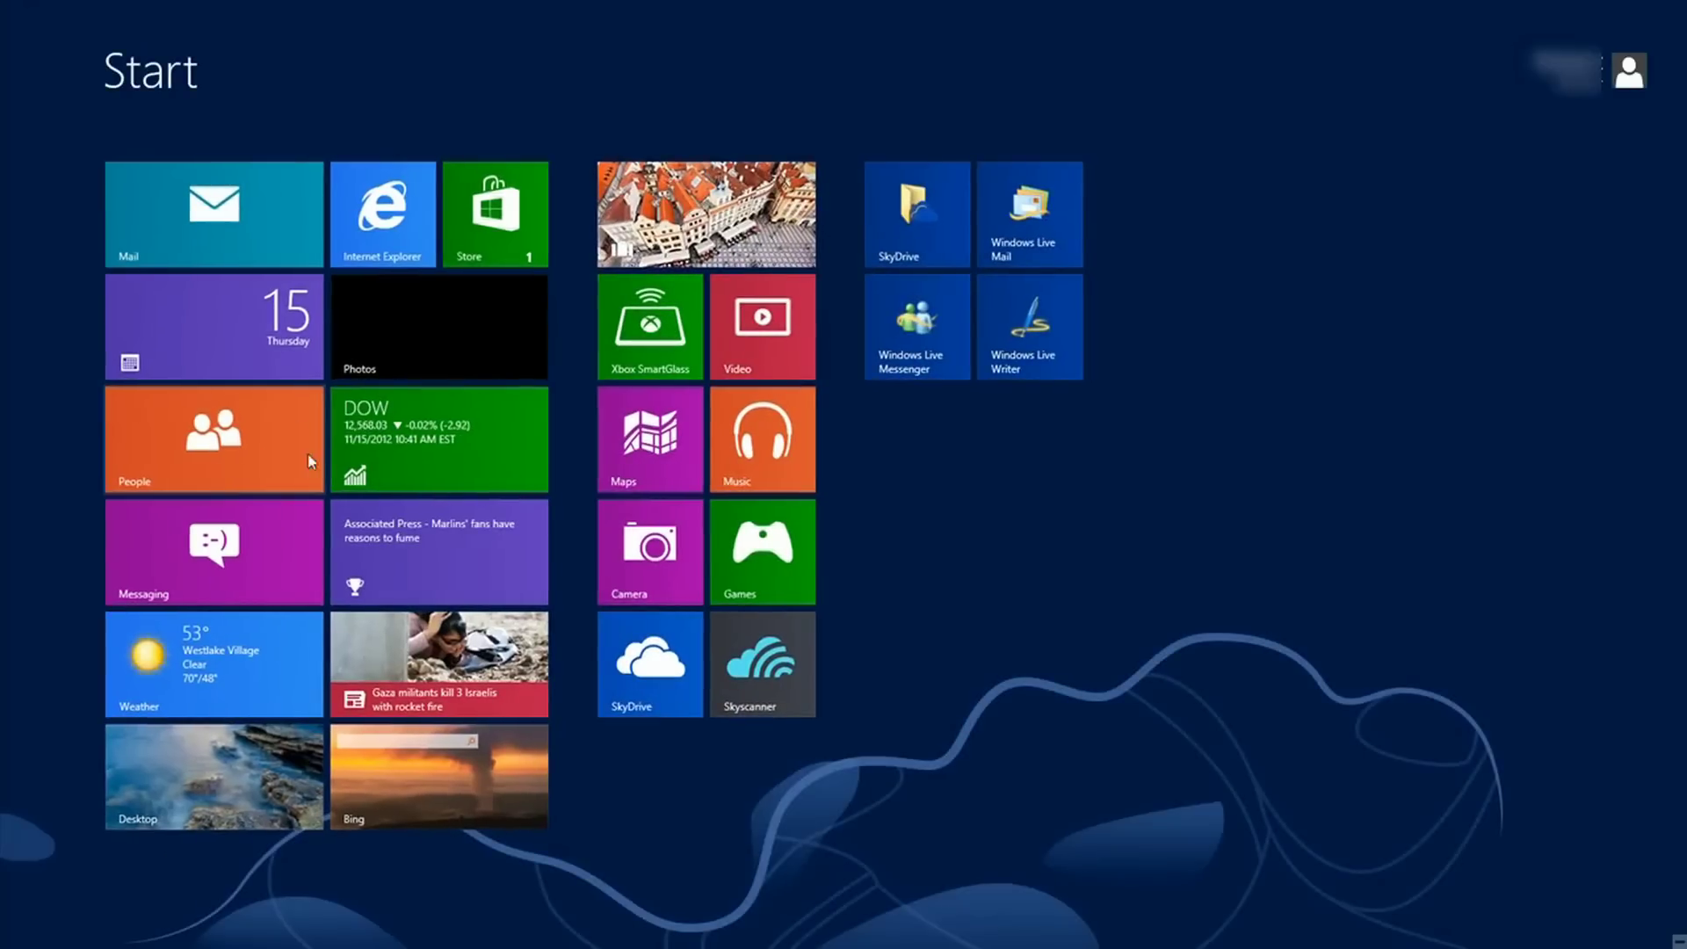
- Open Bing Finance from the DOW tile, snap it left, then move it to the right edge
{"action": "left_click", "coordinate": [374, 441]}
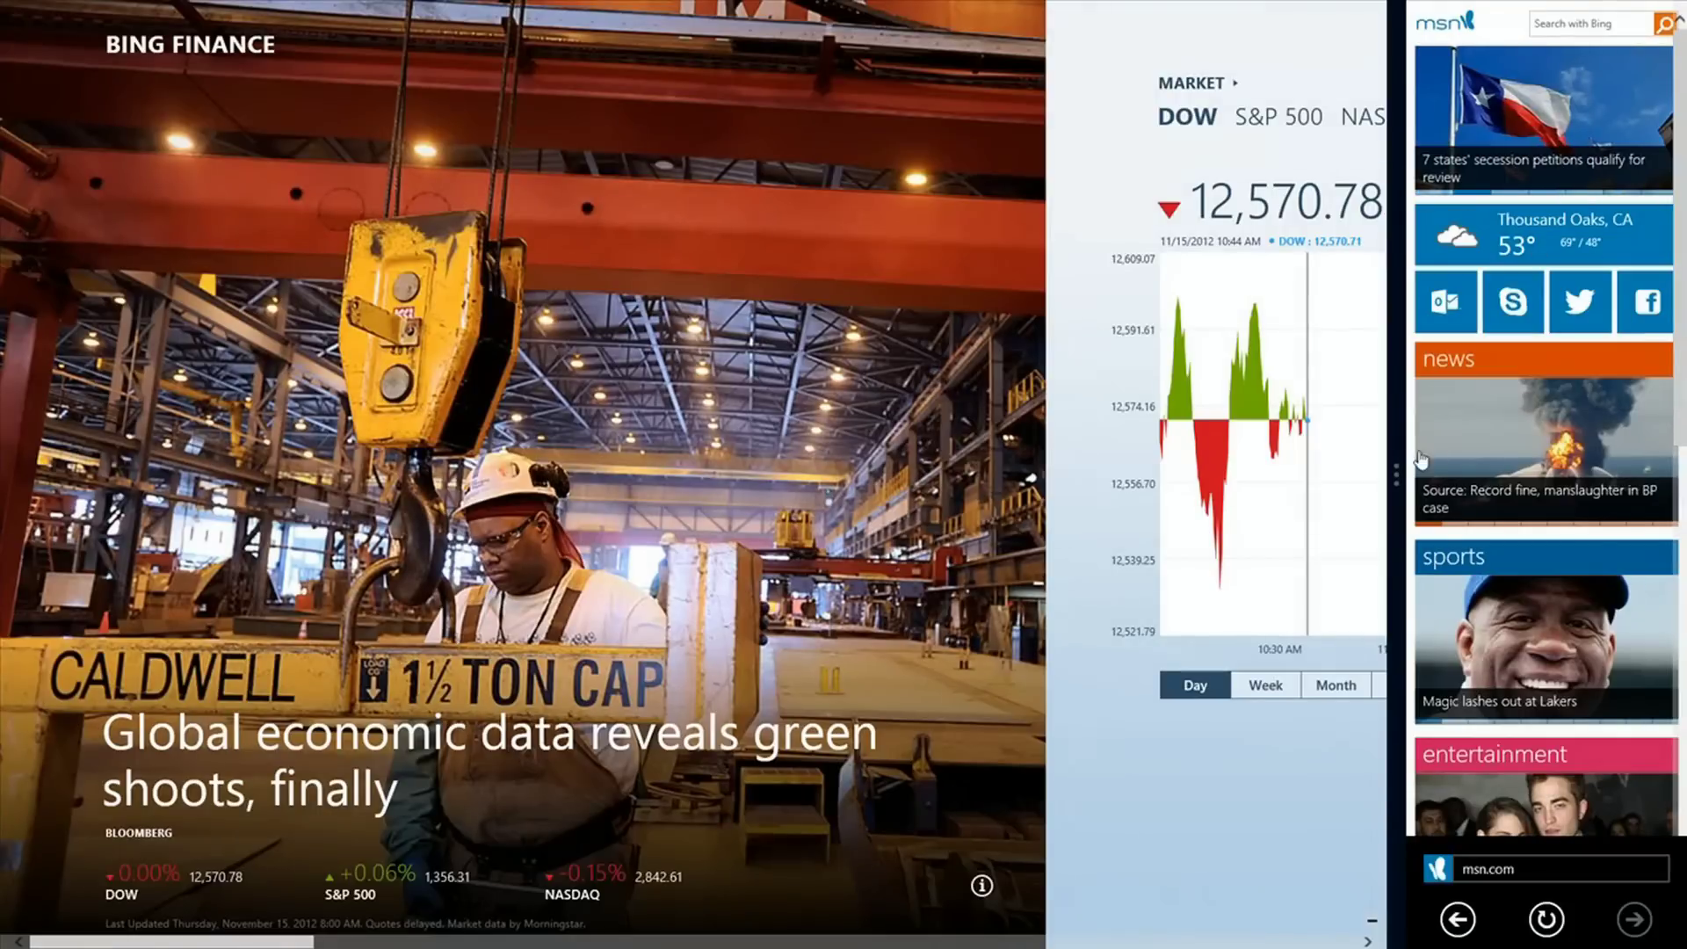
{"action": "left_click_drag", "start_coordinate": [1402, 463], "coordinate": [301, 463]}
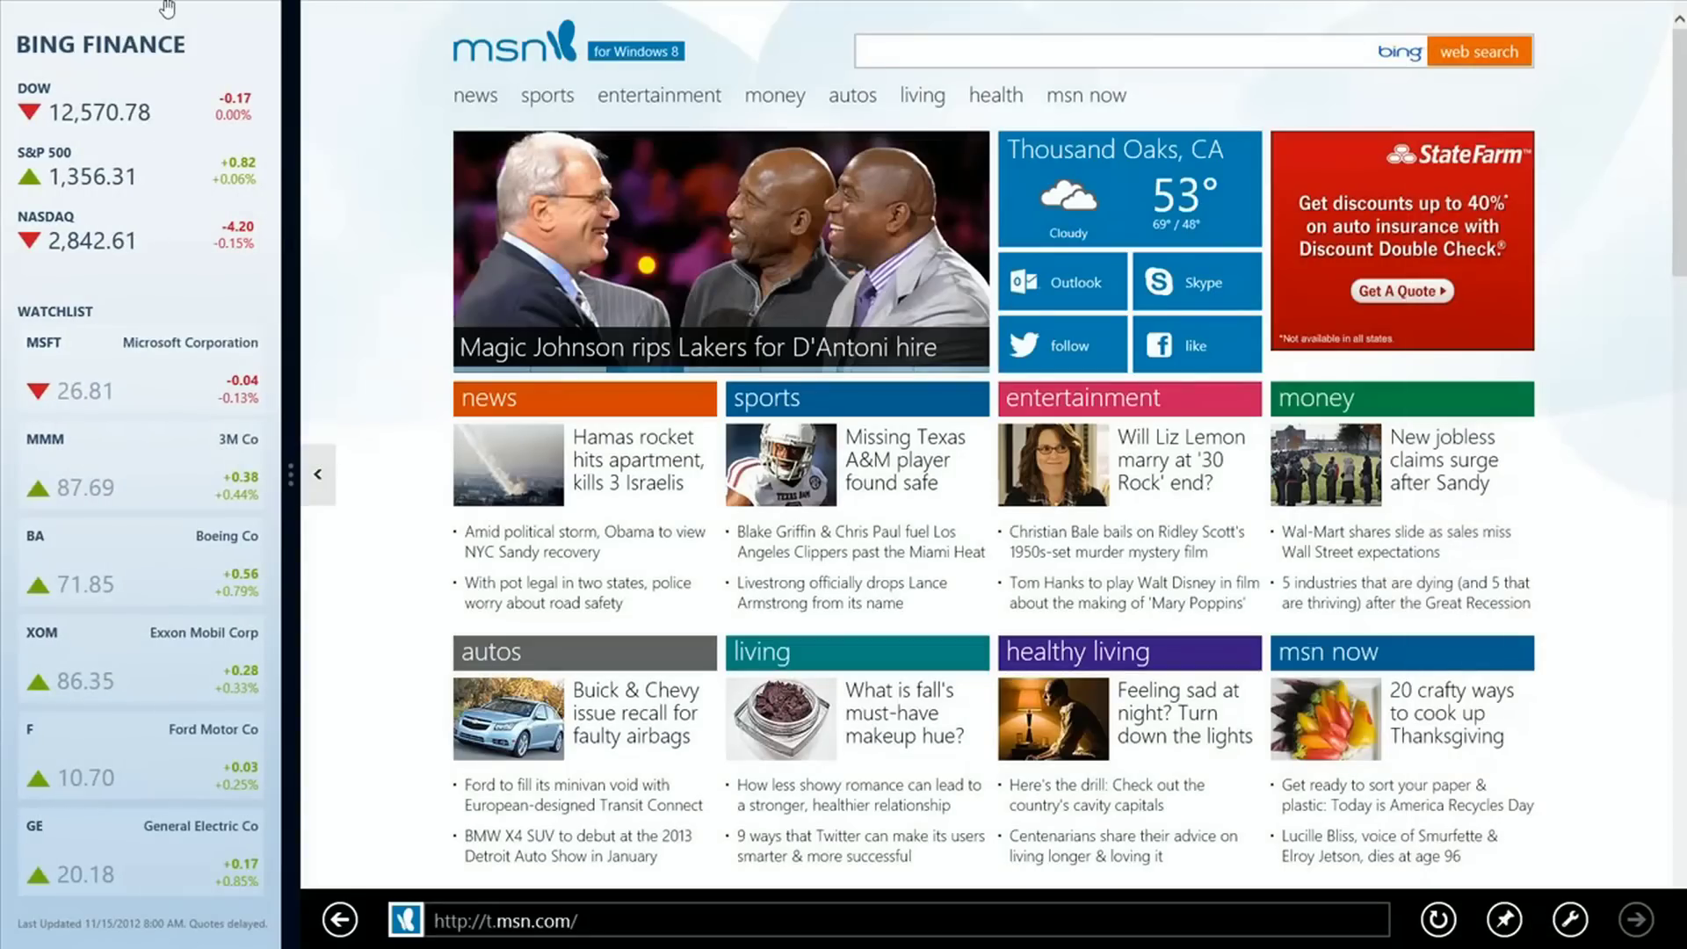
{"action": "left_click_drag", "start_coordinate": [167, 9], "coordinate": [1559, 391]}
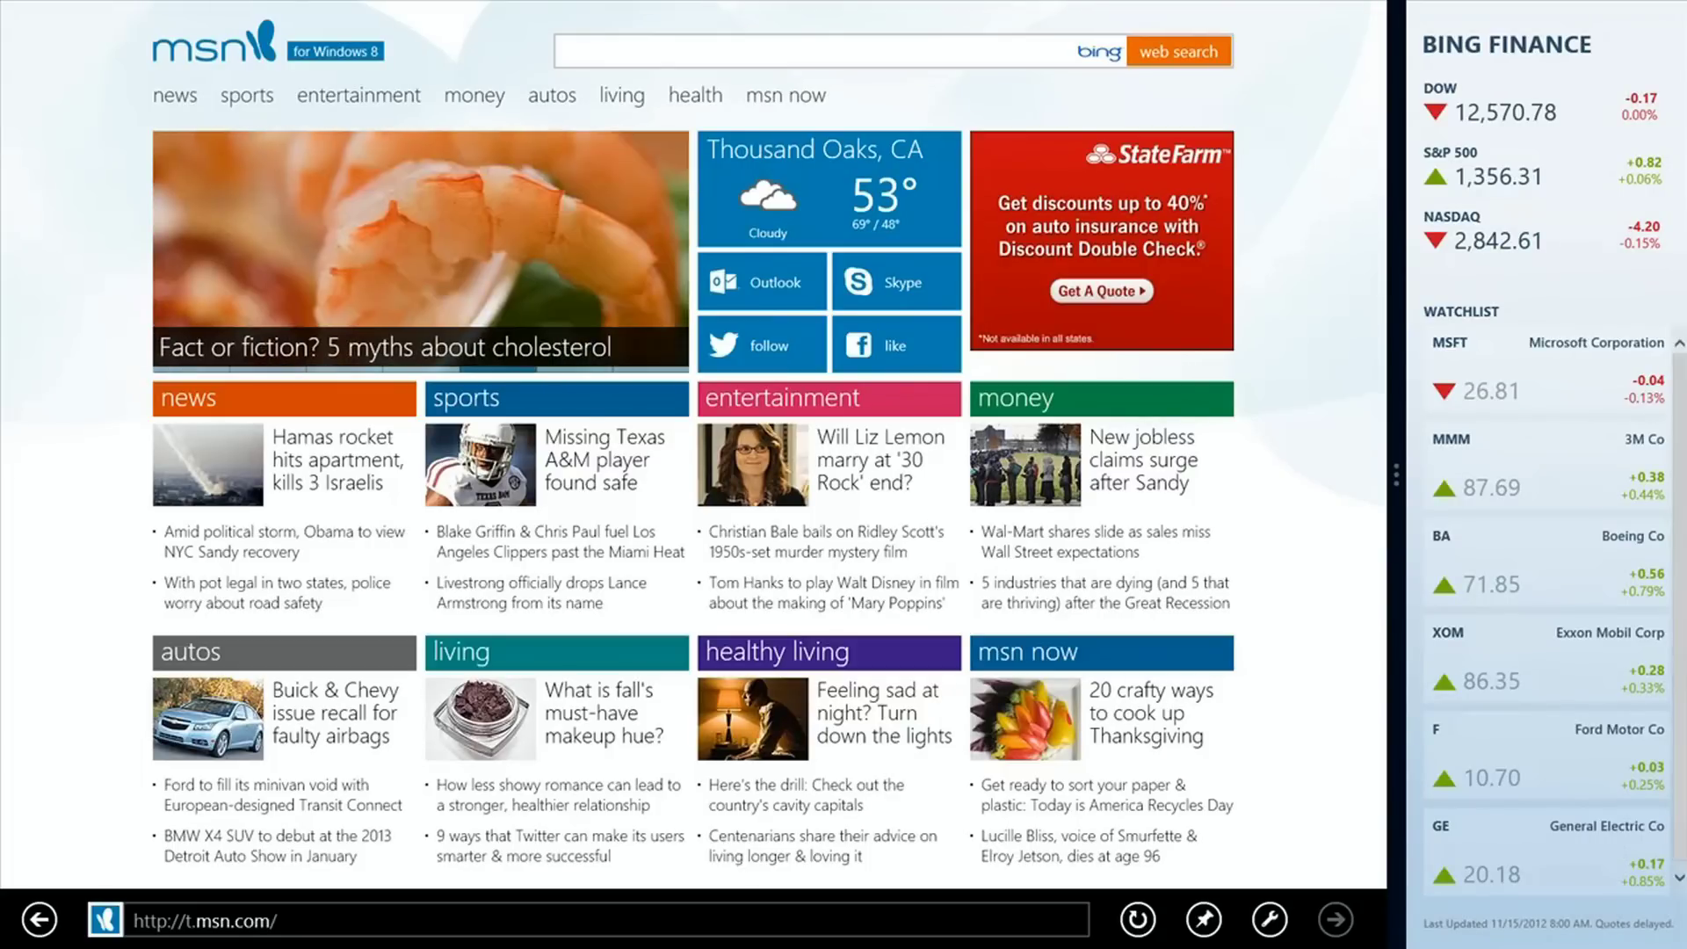
- Bring the desktop up beside snapped Bing Finance, show Libraries and Computer, and shift Computer left
{"action": "left_click", "coordinate": [2, 946]}
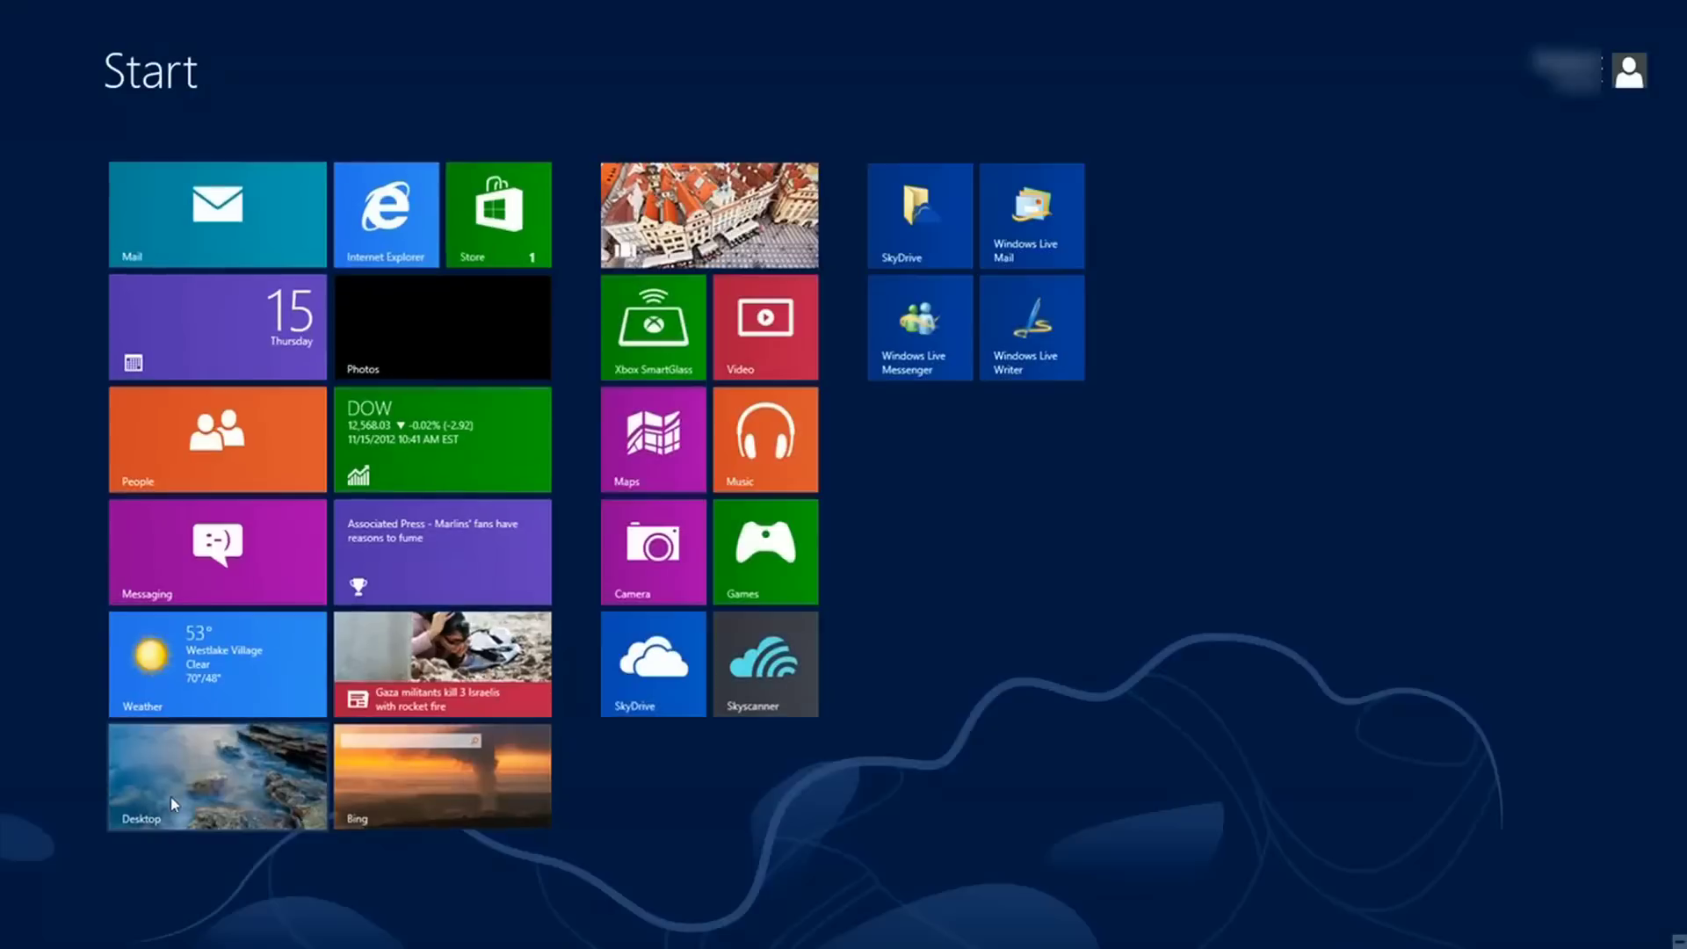
{"action": "left_click", "coordinate": [195, 787]}
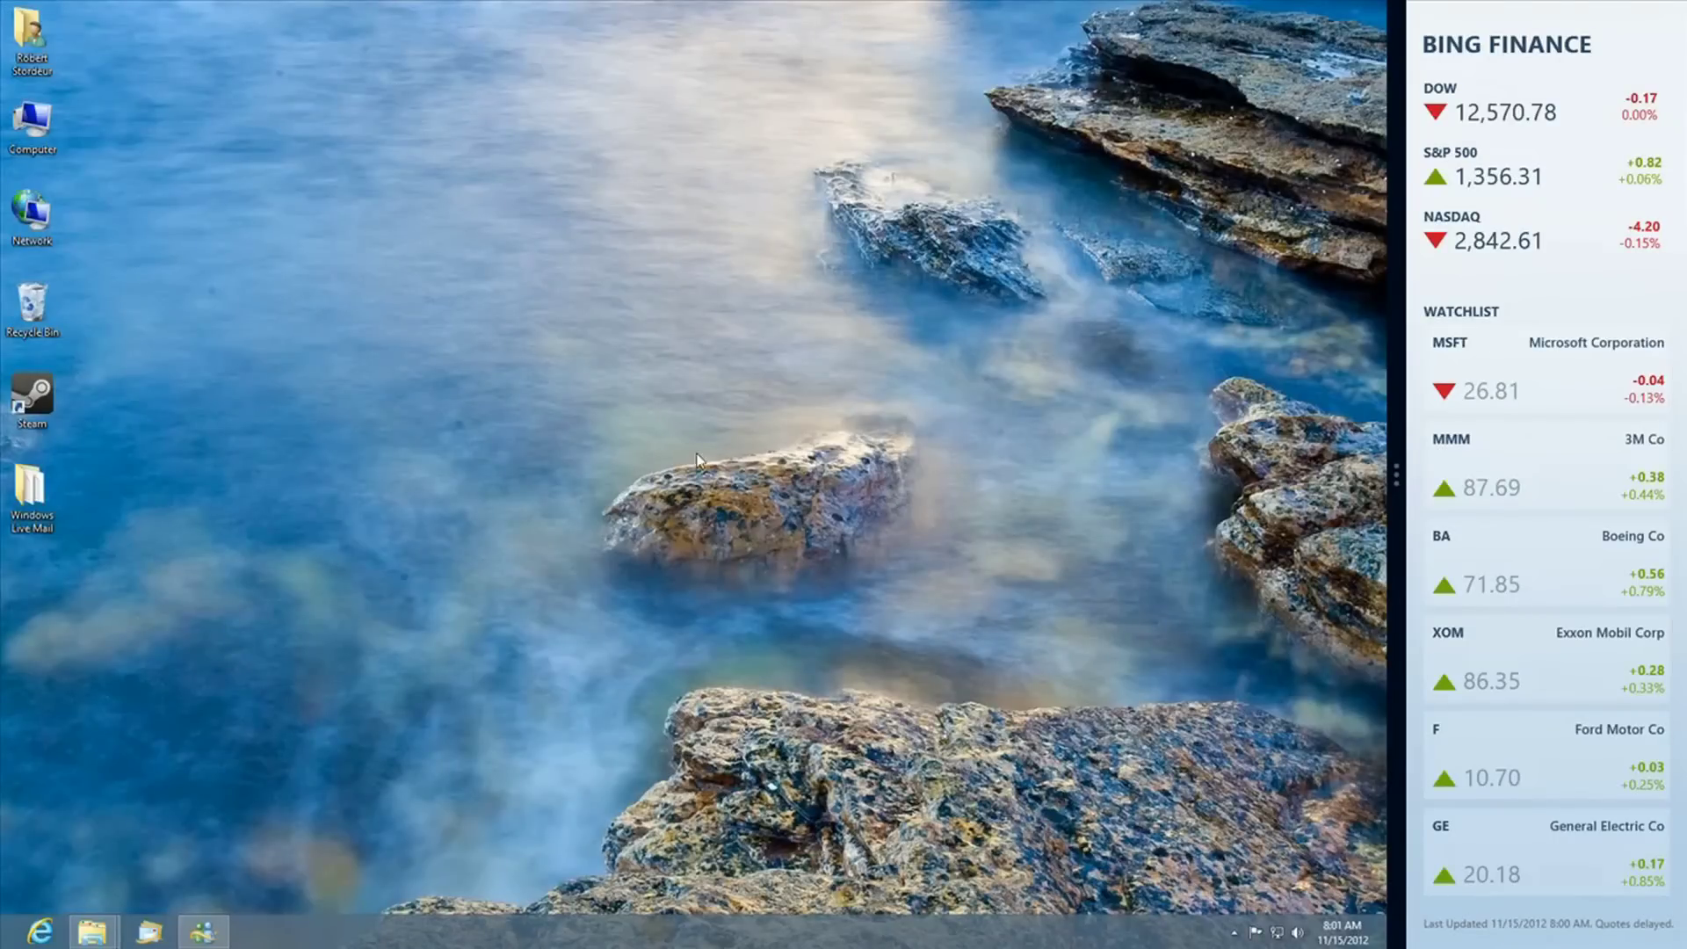
{"action": "left_click", "coordinate": [92, 931]}
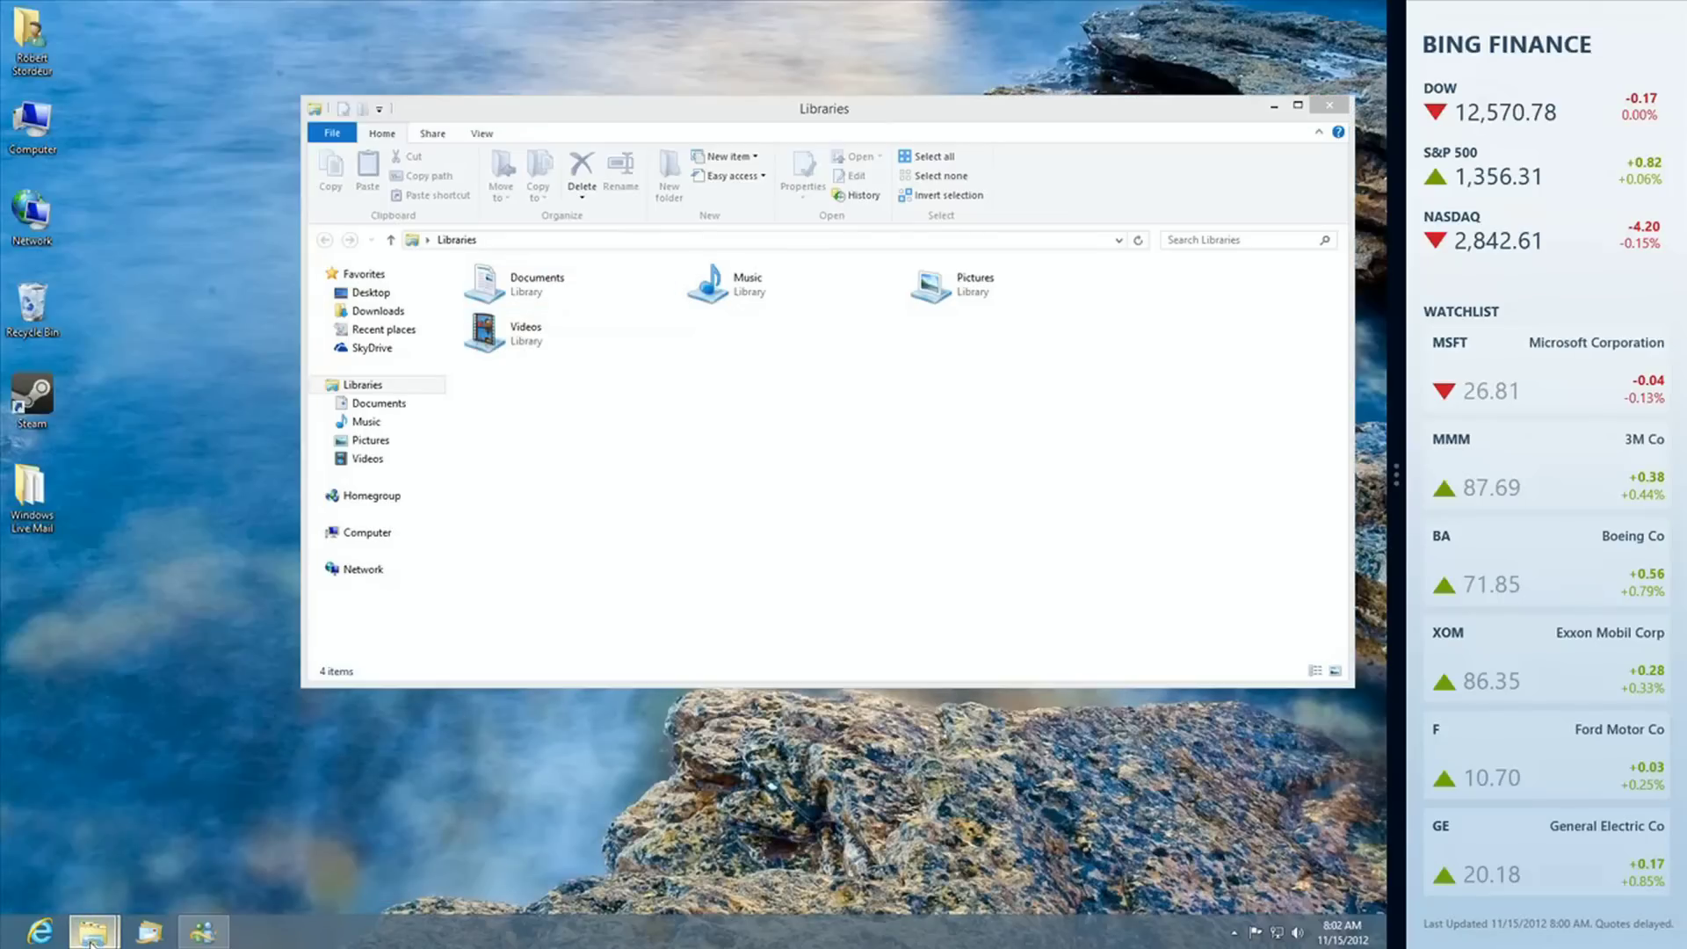
{"action": "left_click", "coordinate": [281, 856]}
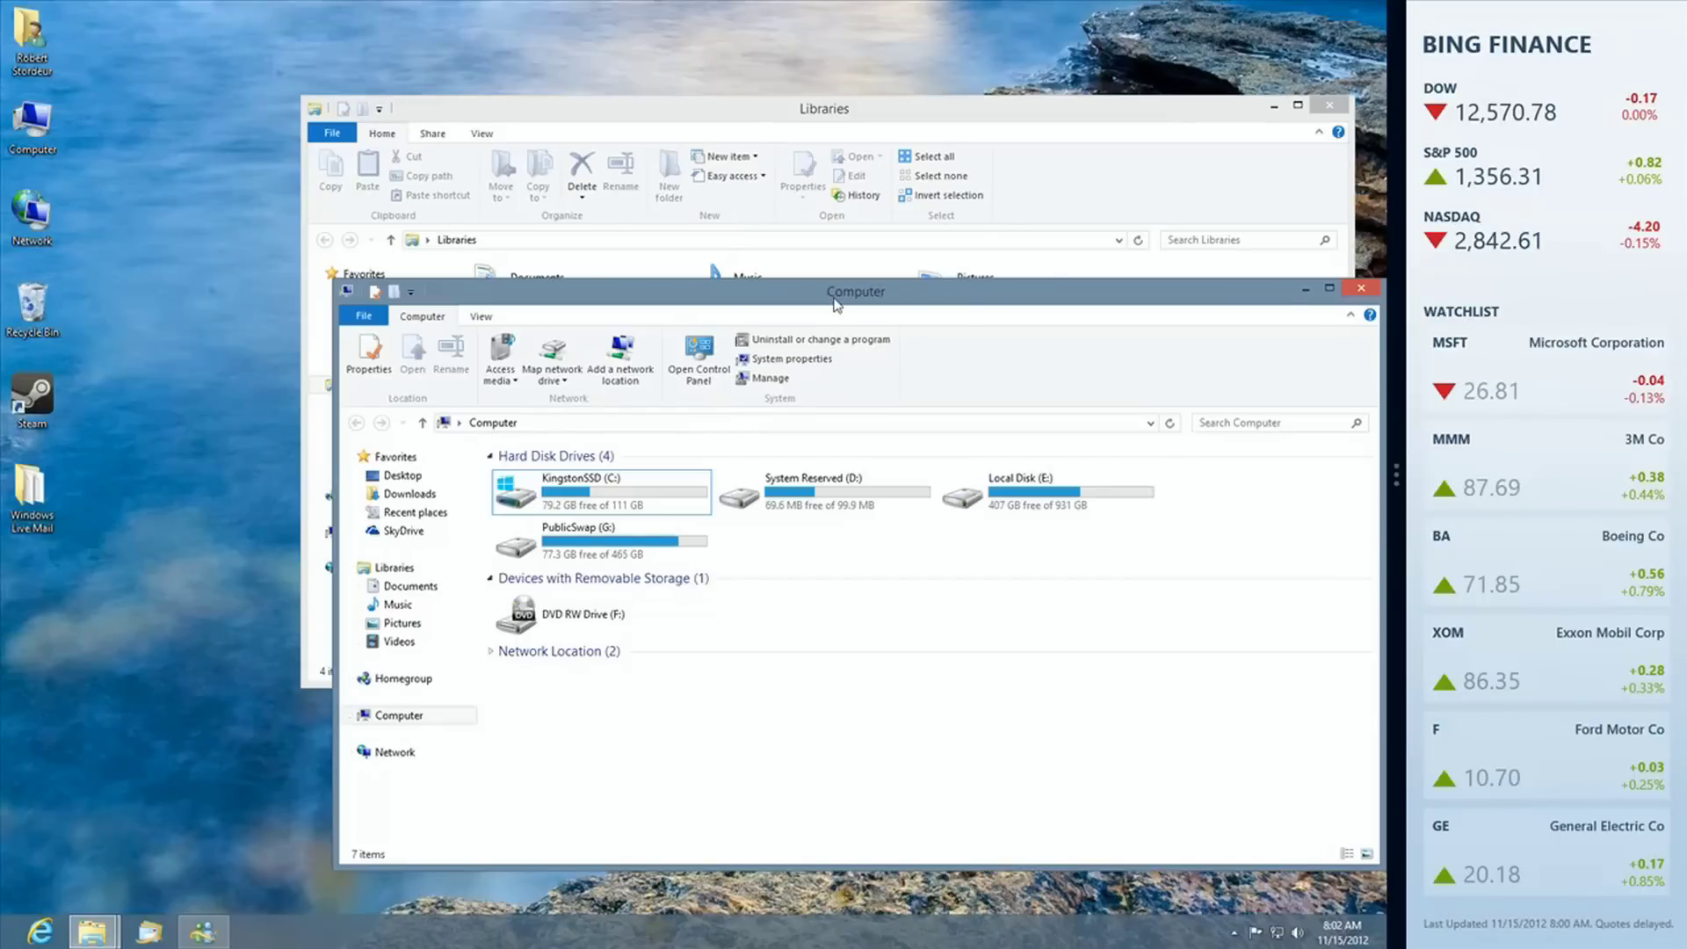
{"action": "left_click_drag", "start_coordinate": [839, 298], "coordinate": [619, 275]}
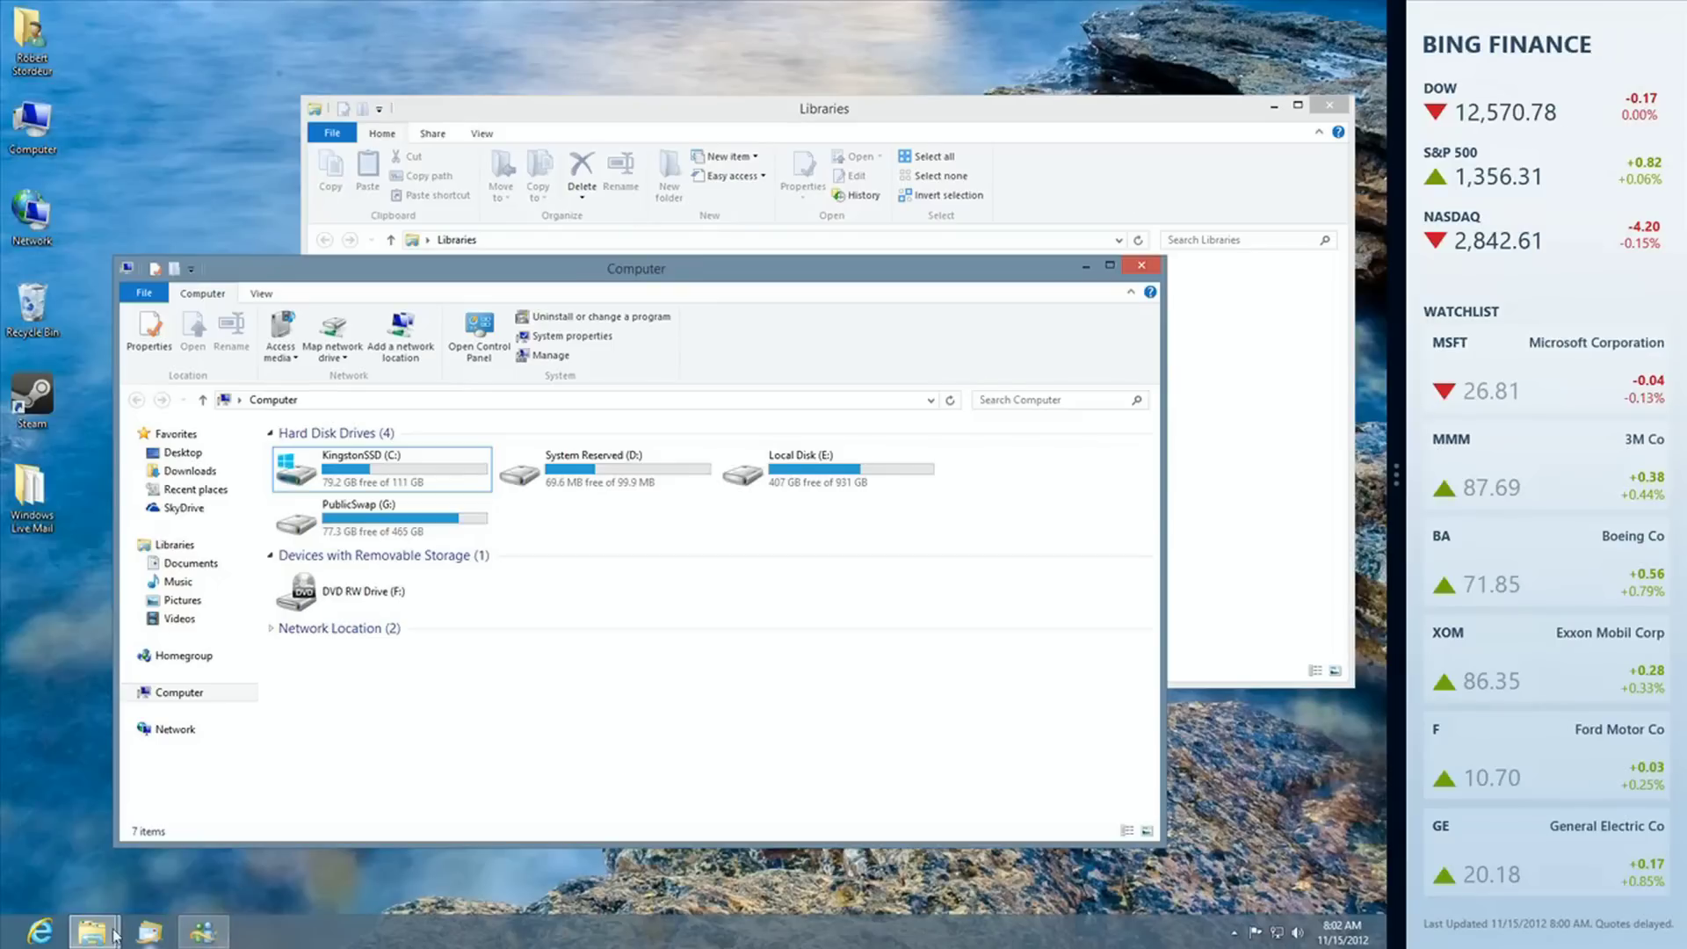
{"action": "left_click", "coordinate": [4, 944]}
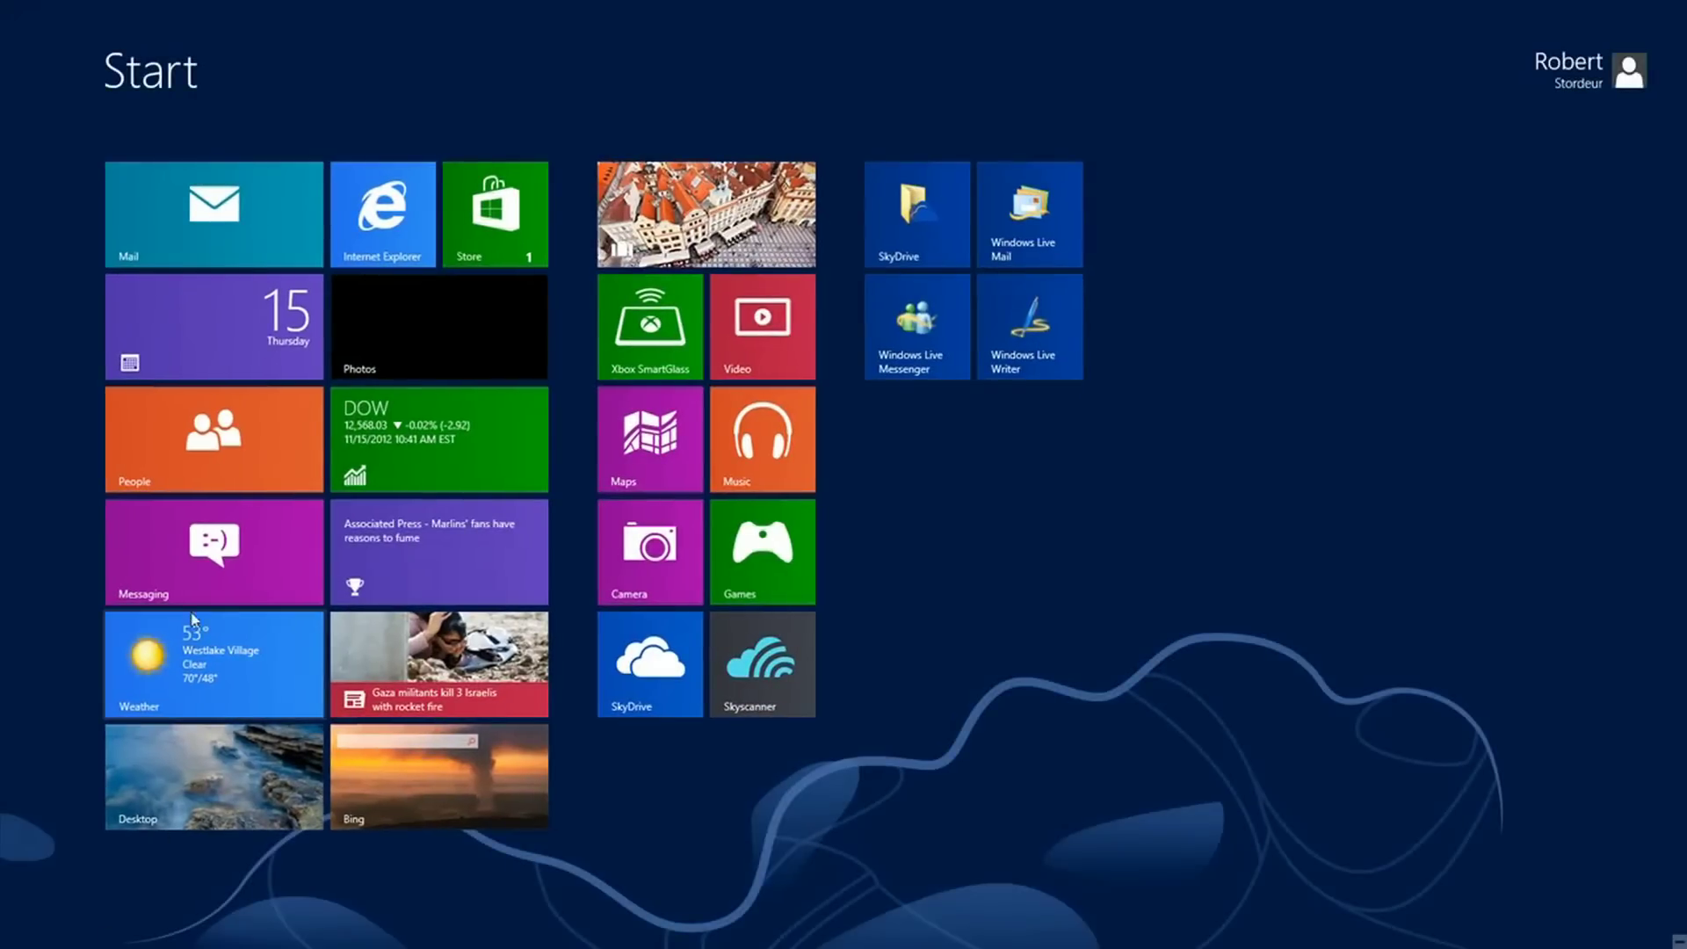
{"action": "left_click", "coordinate": [193, 682]}
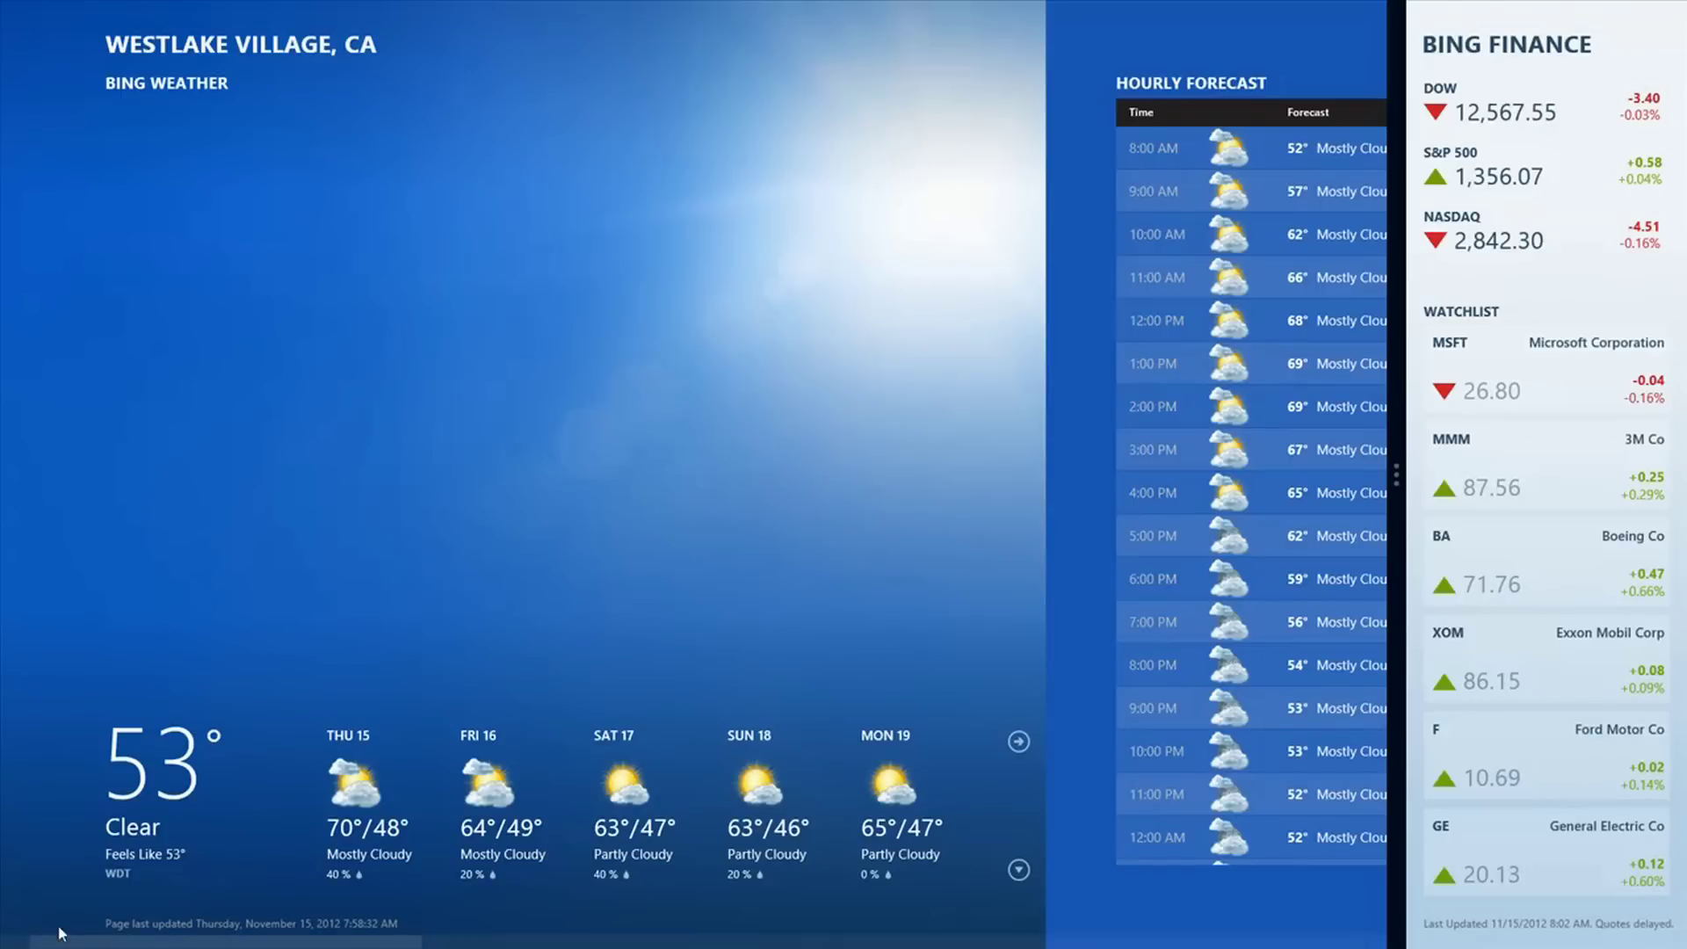
{"action": "left_click", "coordinate": [18, 931]}
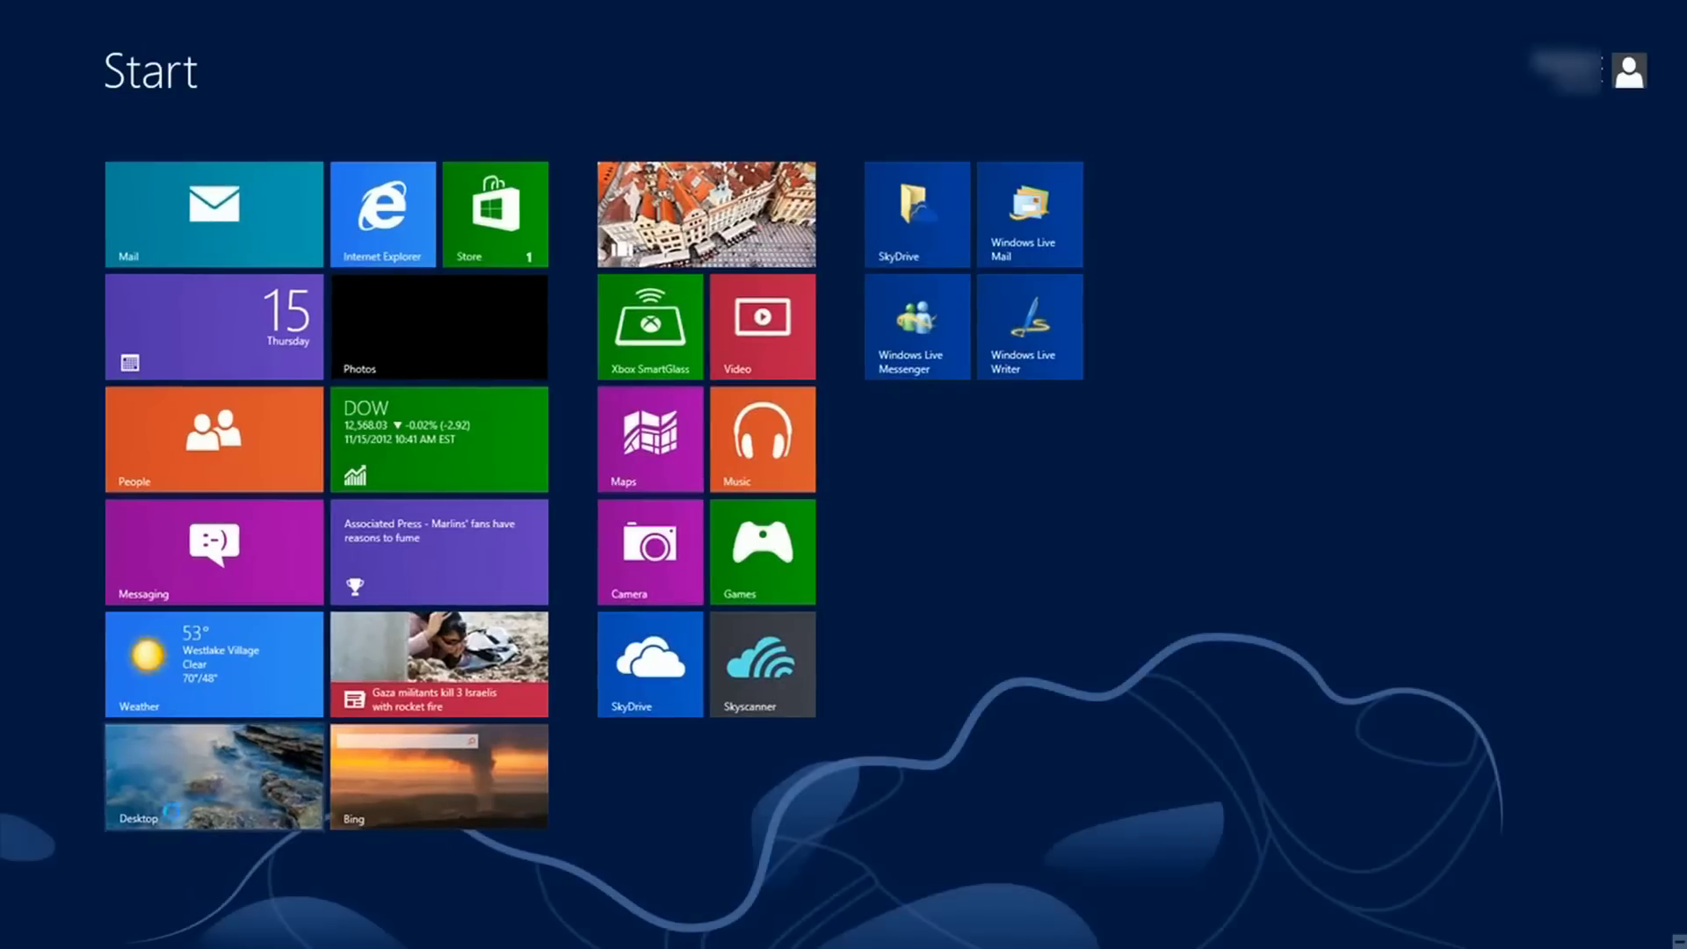
{"action": "key", "text": "super+d"}
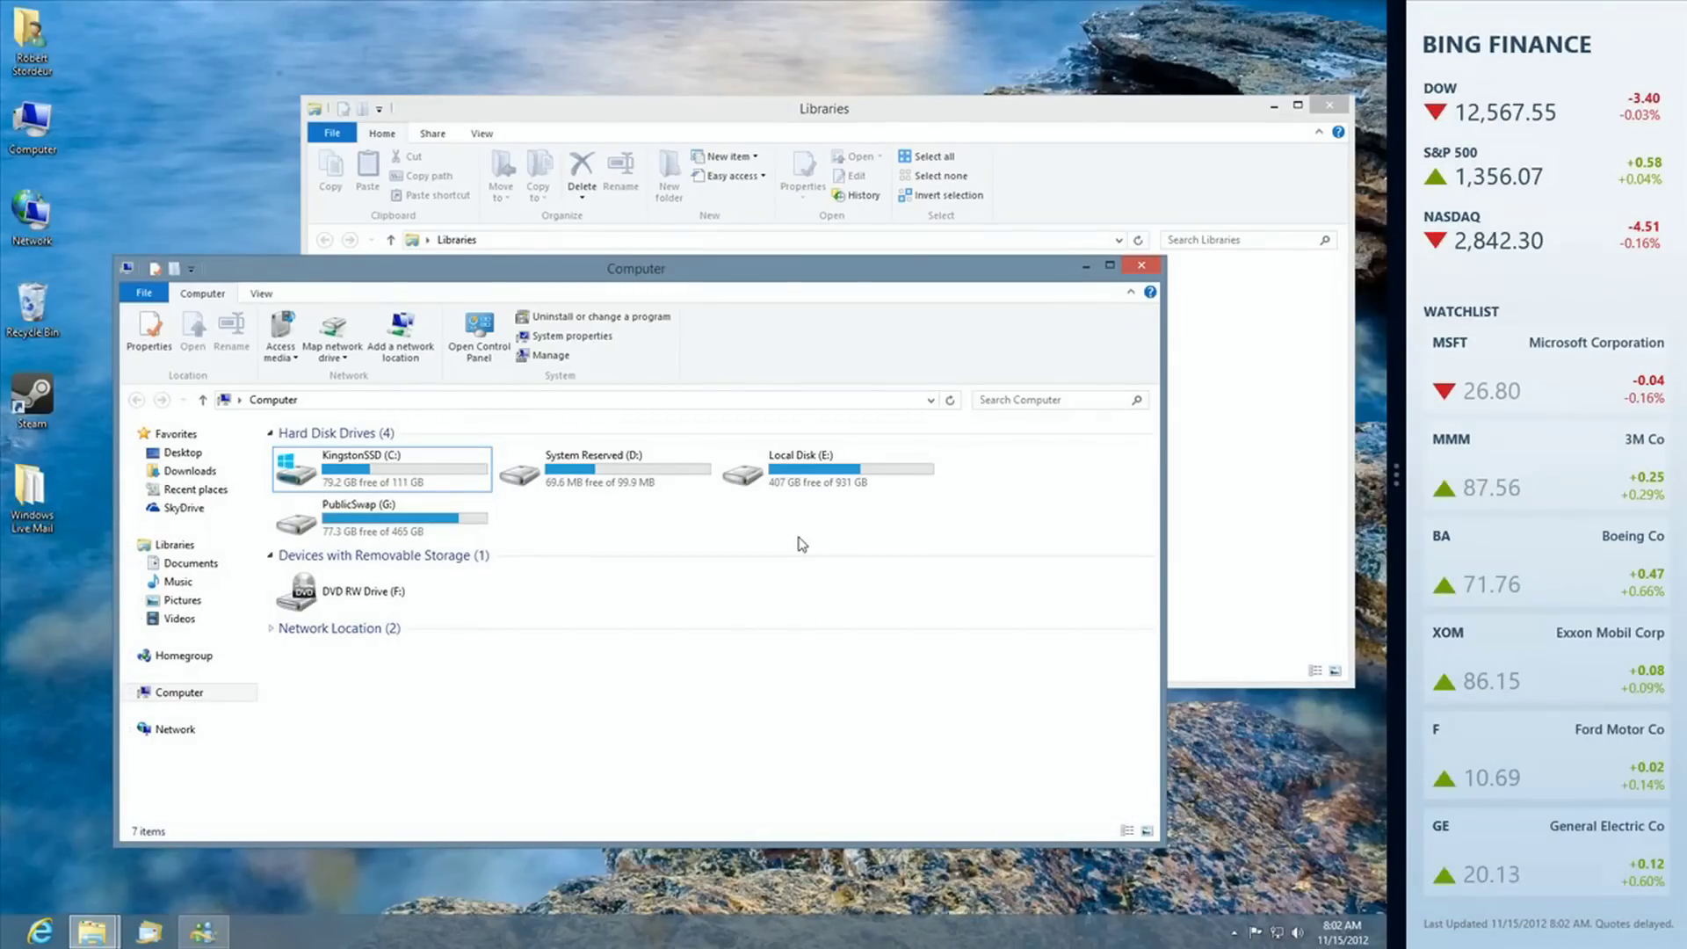